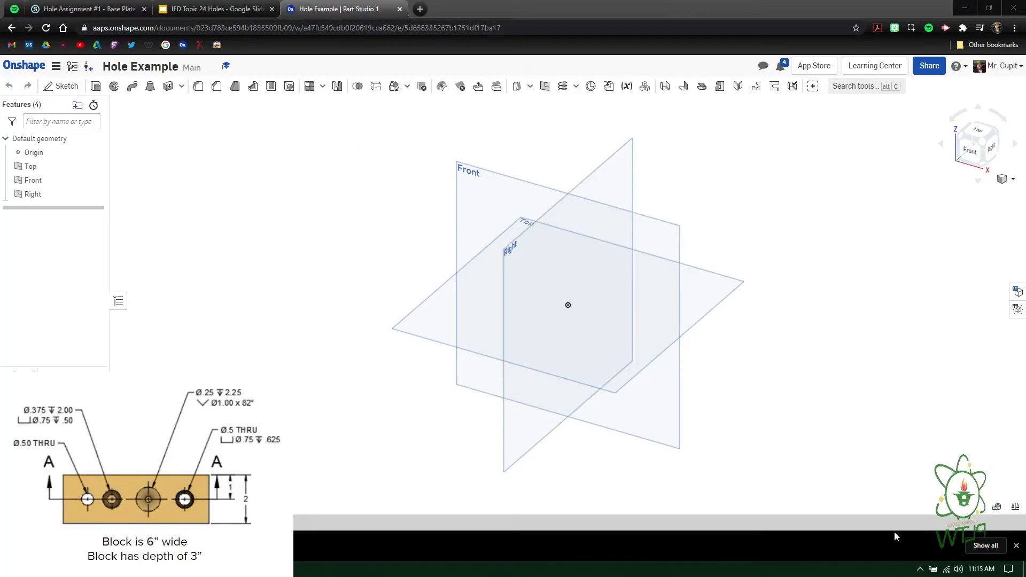
Step: Dismiss Chrome's download bar at the bottom of the window
left_click(1016, 545)
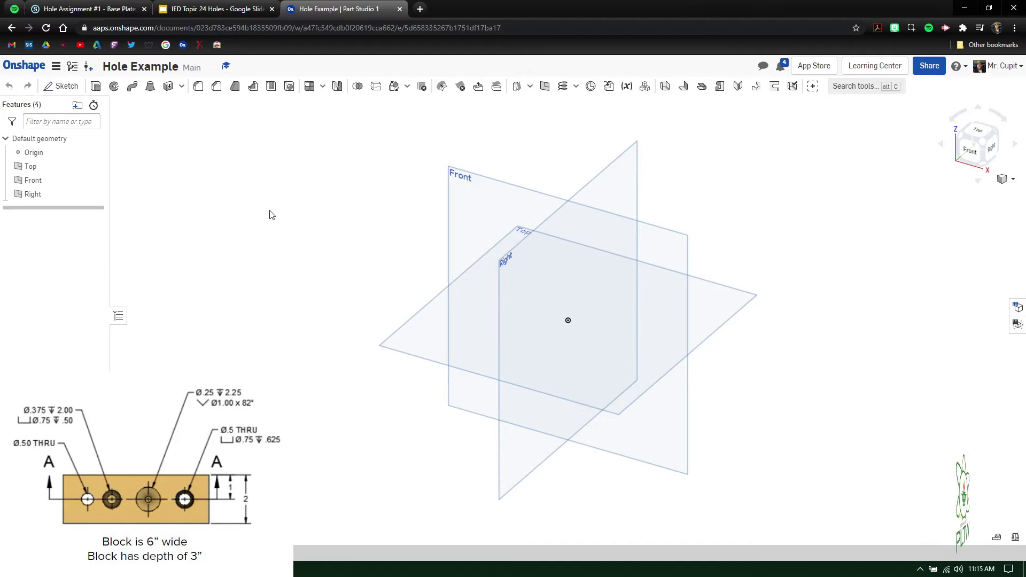
Step: Start a new sketch on the Front plane, viewed straight on
left_click(61, 86)
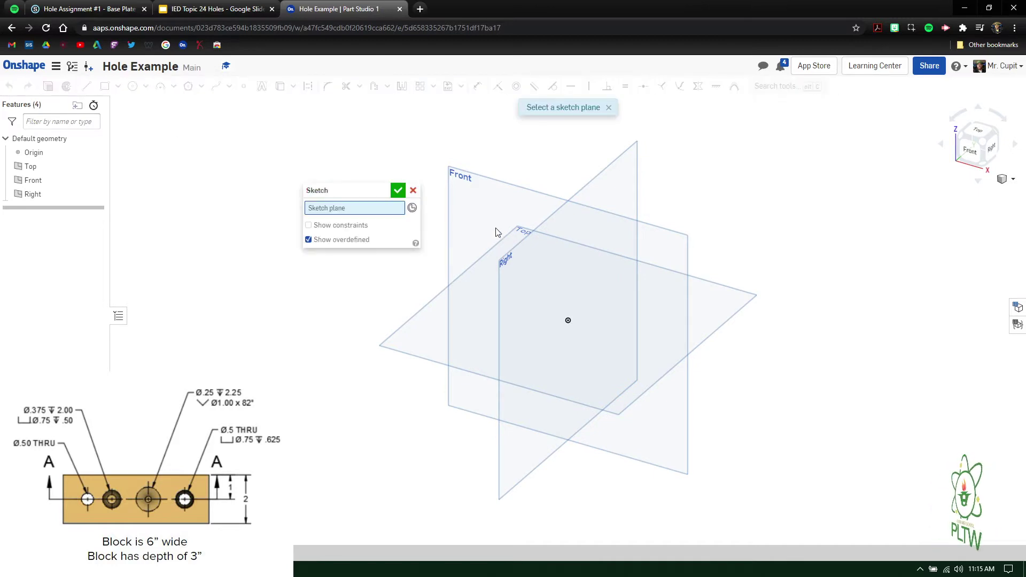
left_click(511, 214)
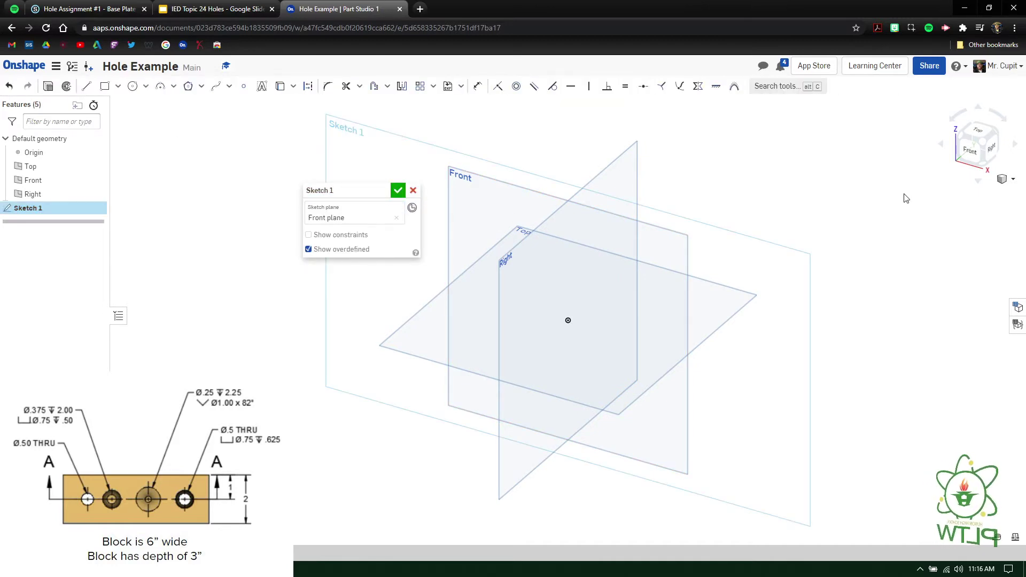
left_click(971, 155)
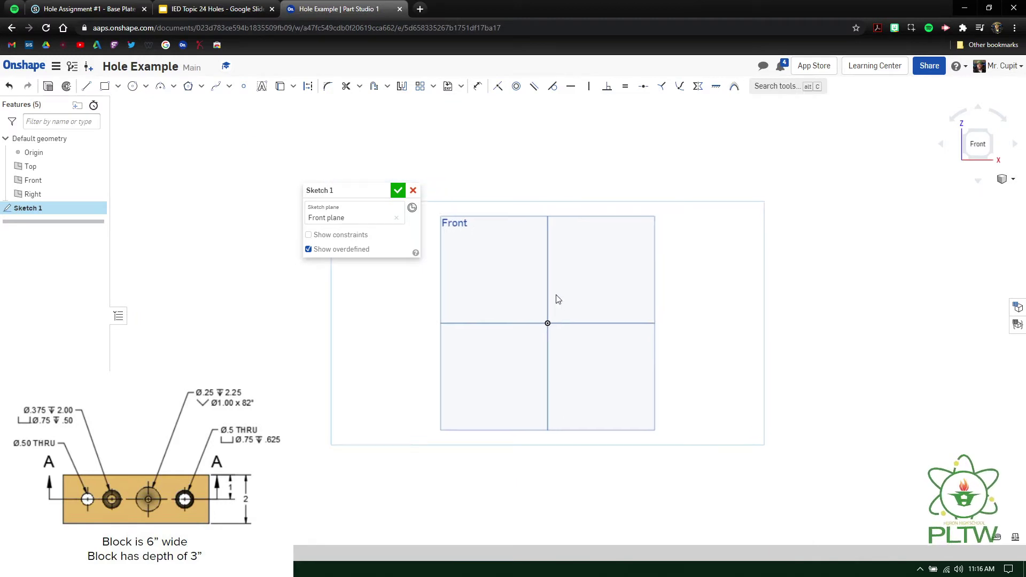
Step: Draw a corner rectangle from the origin sized 6 in wide by 2 in tall
left_click(105, 87)
left_click(548, 319)
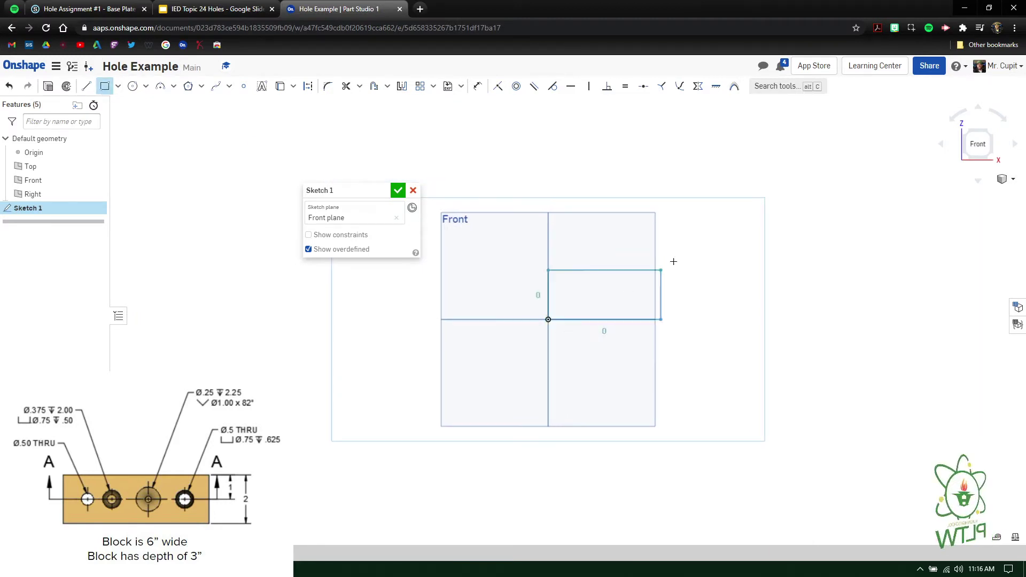
left_click(762, 192)
key("Tab")
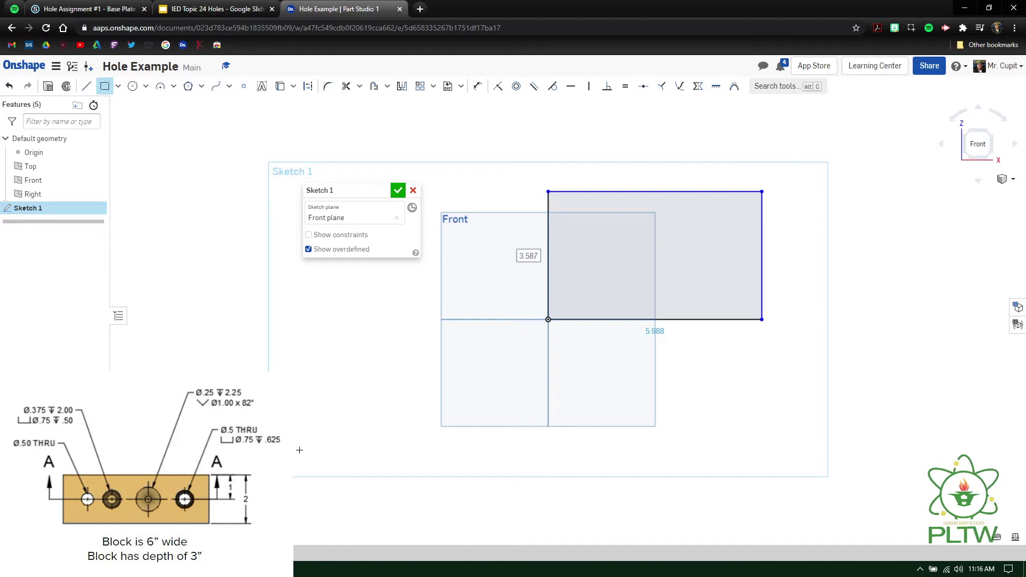
key("Tab")
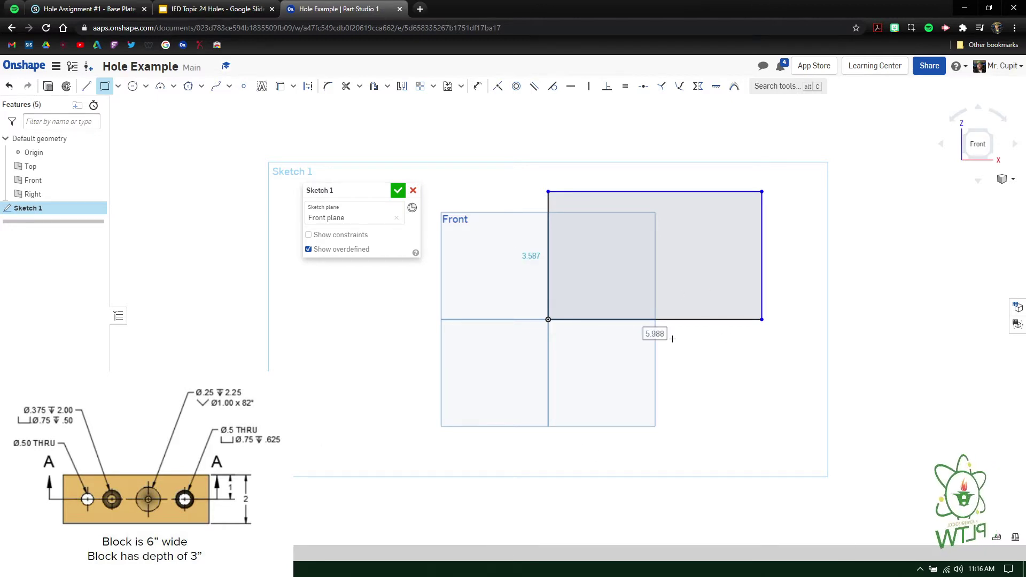
type("6")
key("Tab")
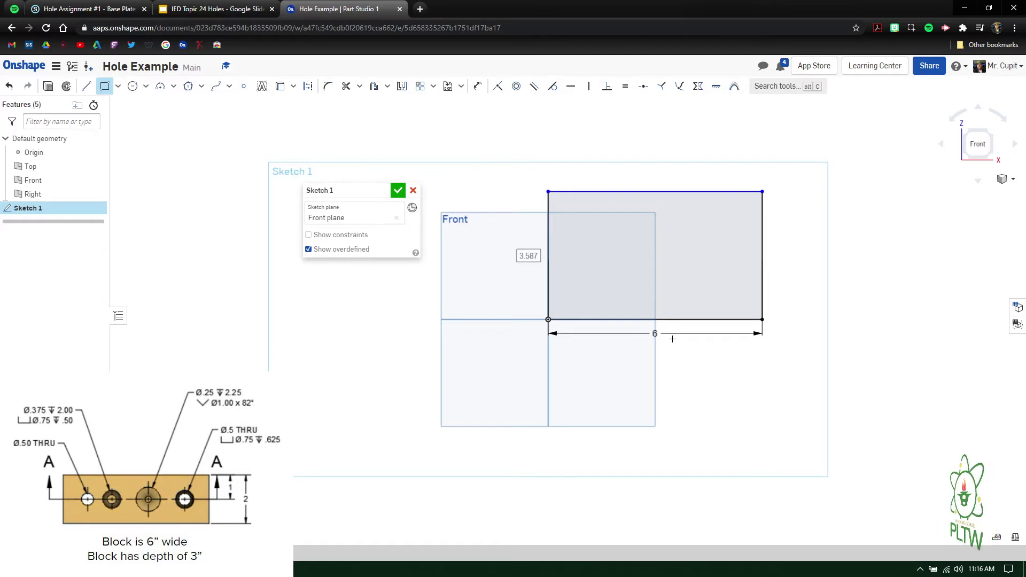
type("2")
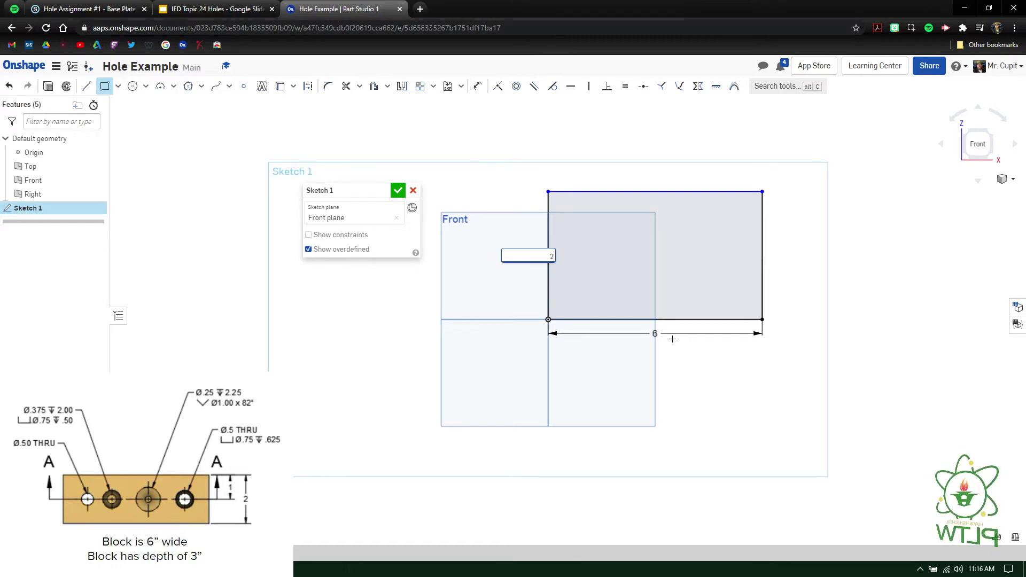
key("Return")
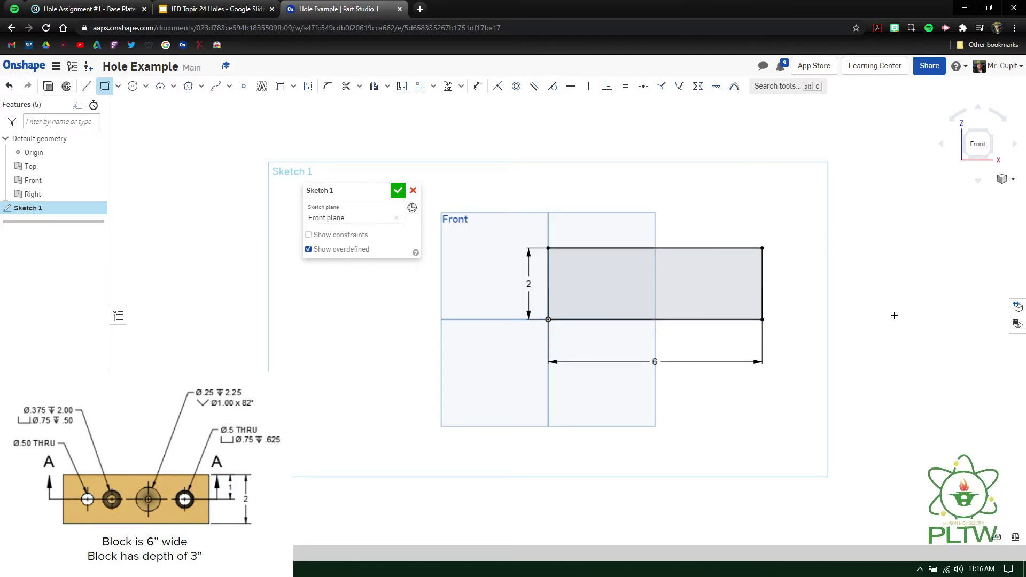
Step: Finish Sketch 1 and extrude its rectangle 3 in deep into a solid block
left_click(398, 190)
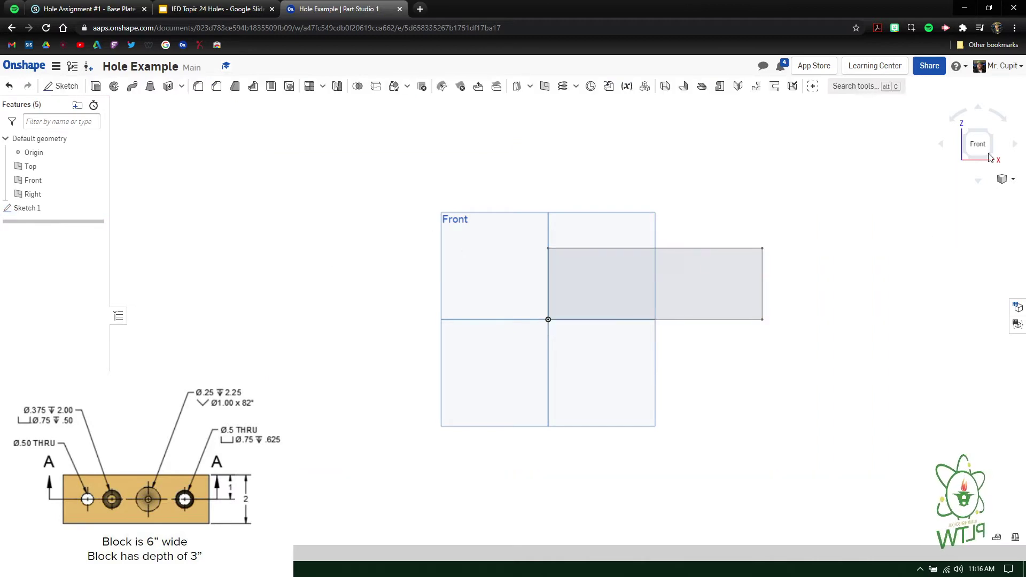
left_click(95, 86)
left_click(676, 310)
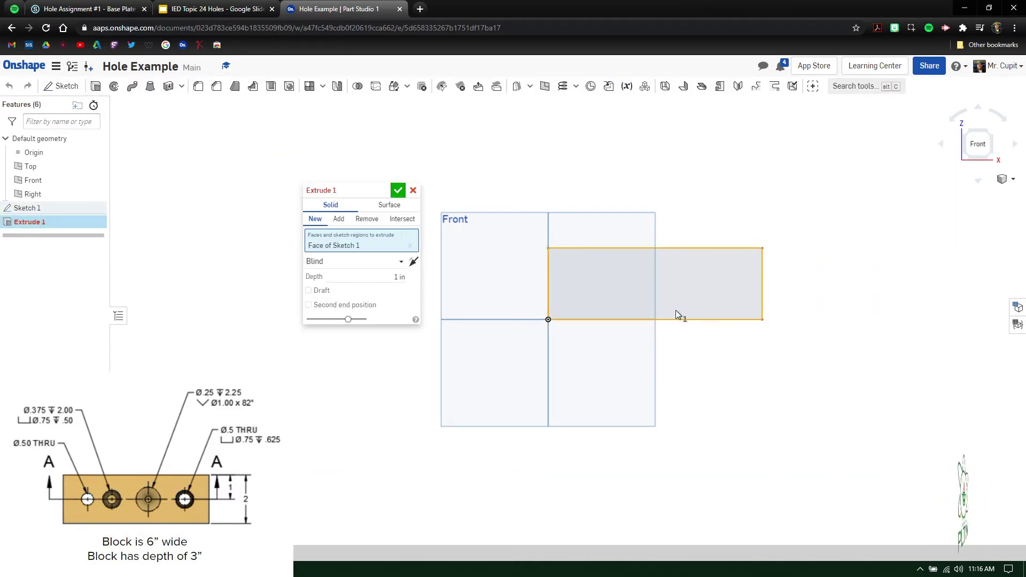
key("shift+7")
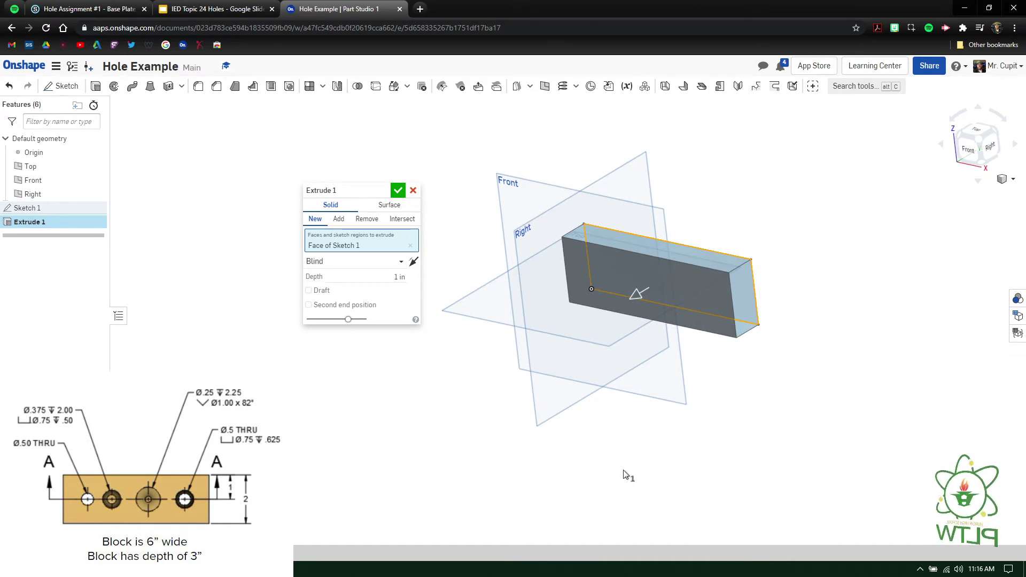
left_click(391, 277)
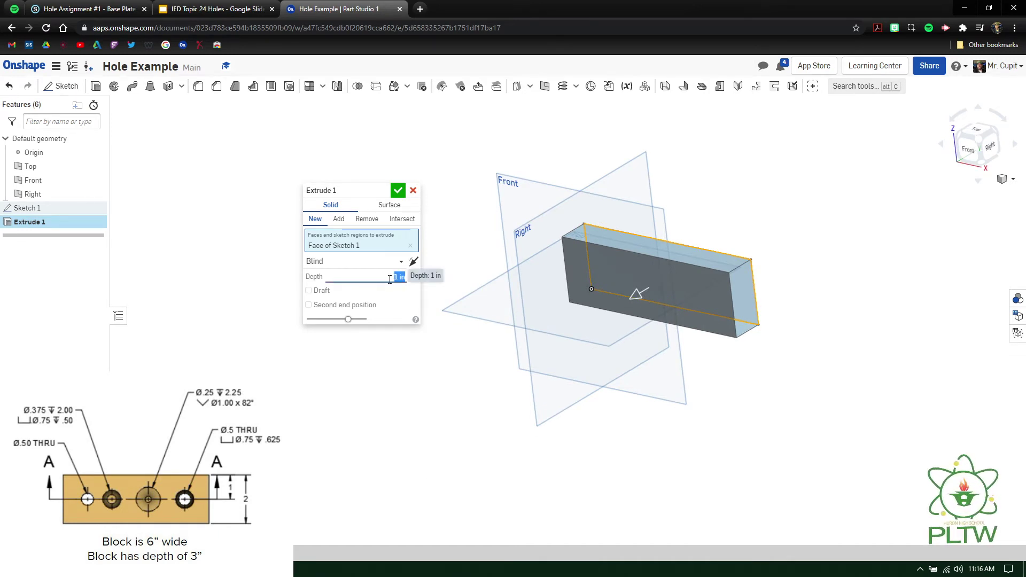
type("3")
left_click(398, 191)
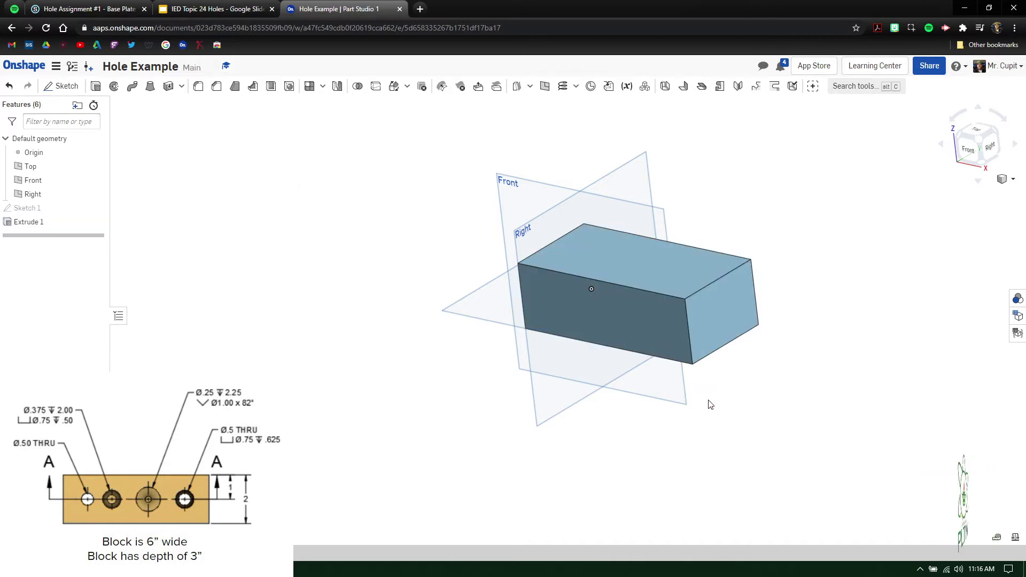
Step: Start Sketch 2 on the block's front face, viewed normal to it
left_click(968, 150)
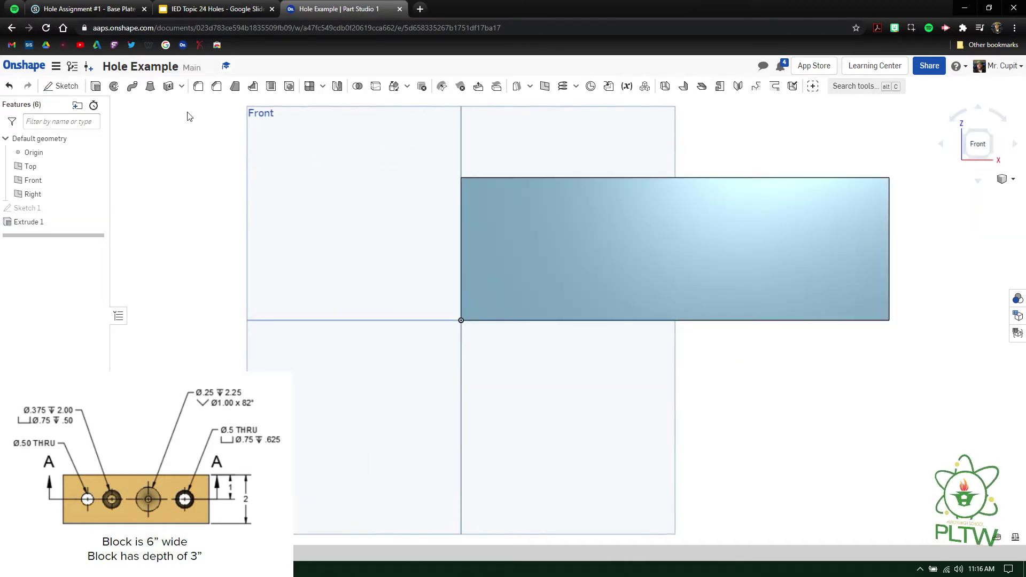
left_click(65, 86)
left_click(651, 220)
key("n")
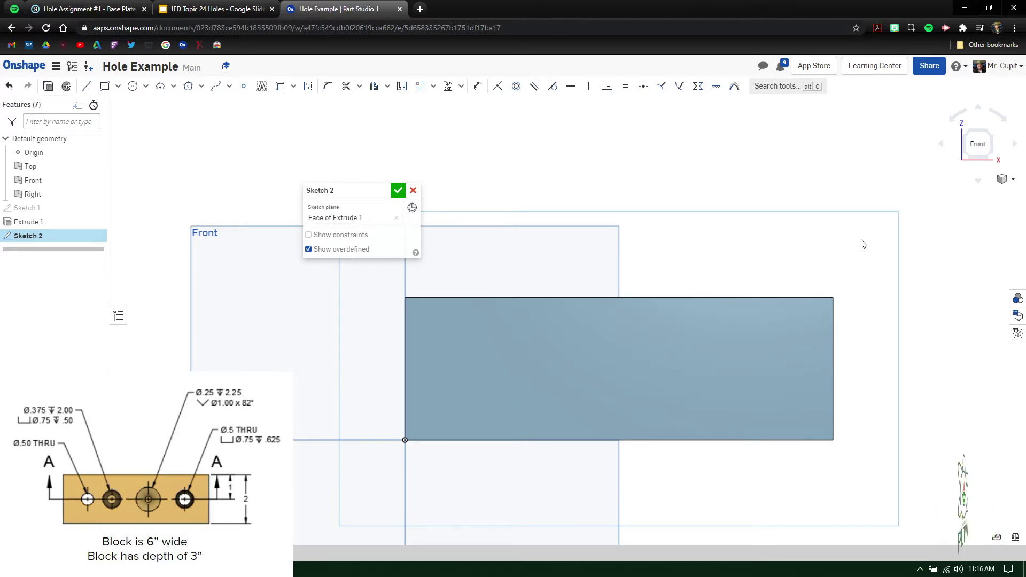
Step: Draw a 0.968 in horizontal line inward from the right edge's midpoint
left_click(86, 86)
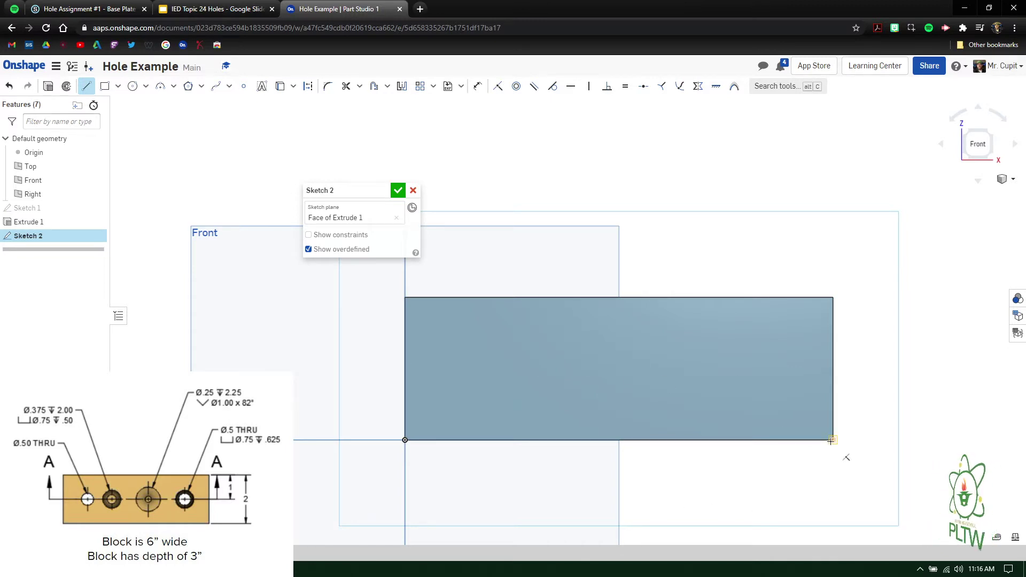
left_click(831, 369)
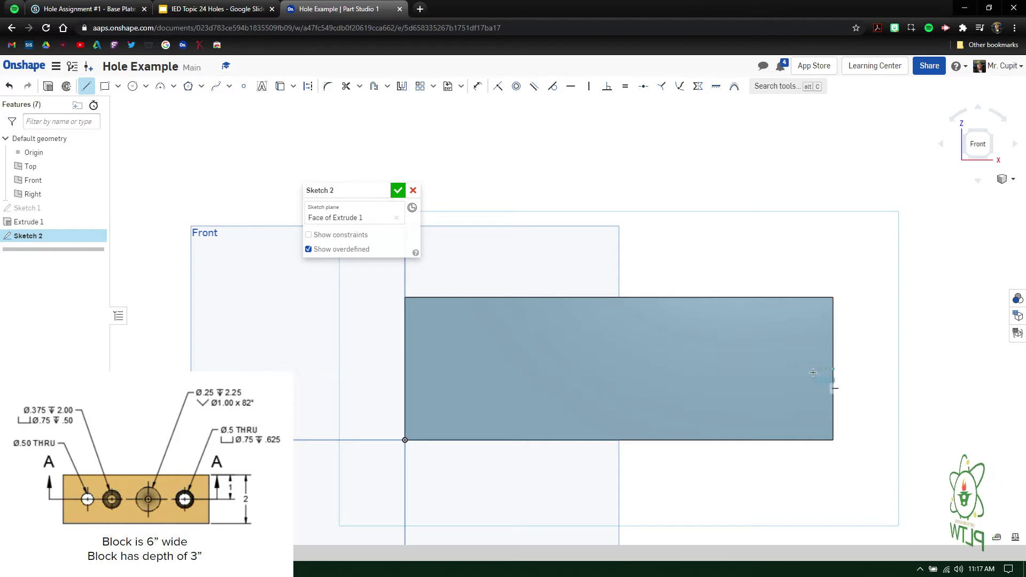
left_click(764, 369)
Step: Check the hole activity slide and assignment drawing for reference, then return to Onshape
left_click(224, 9)
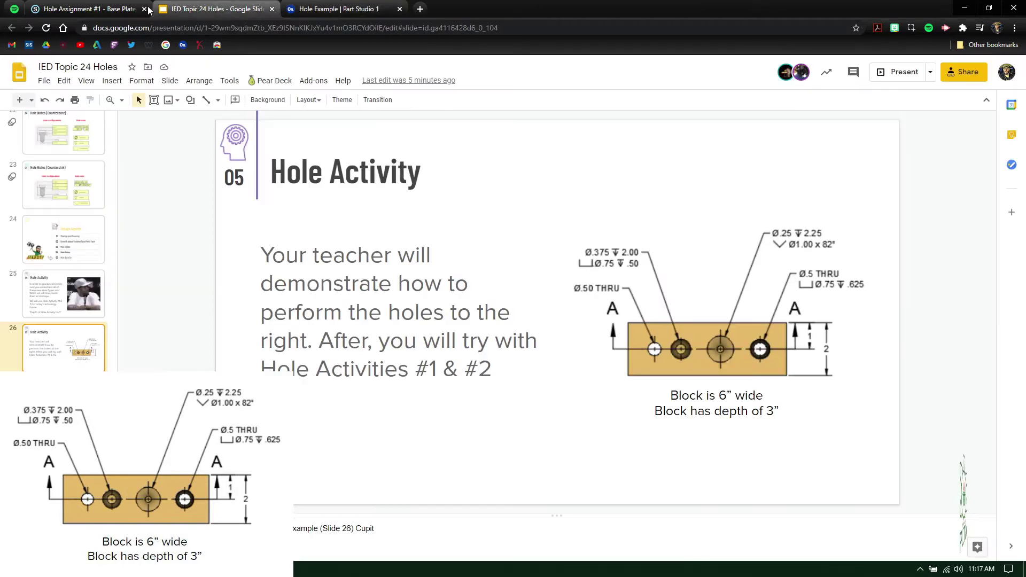
left_click(86, 10)
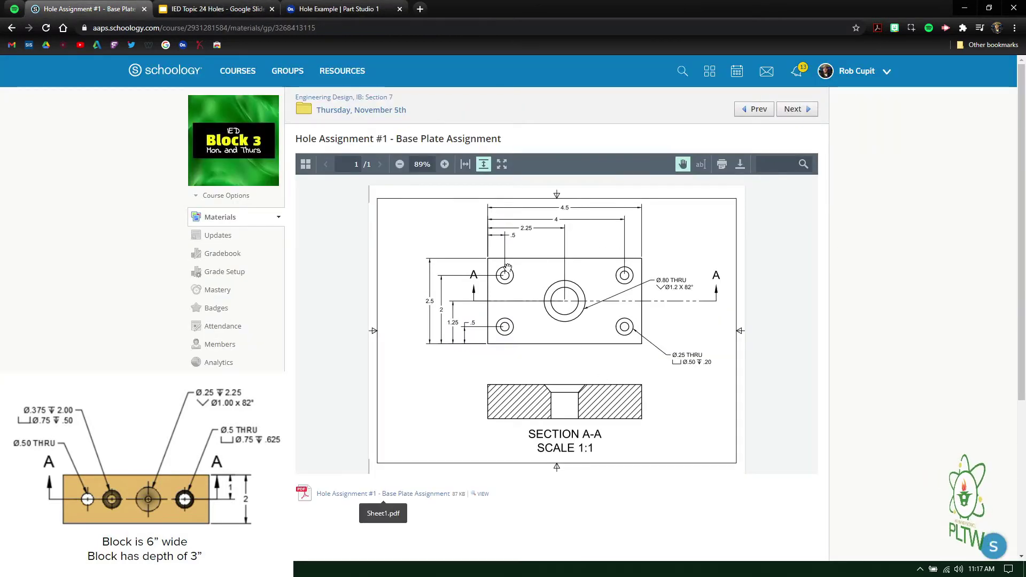
left_click(326, 9)
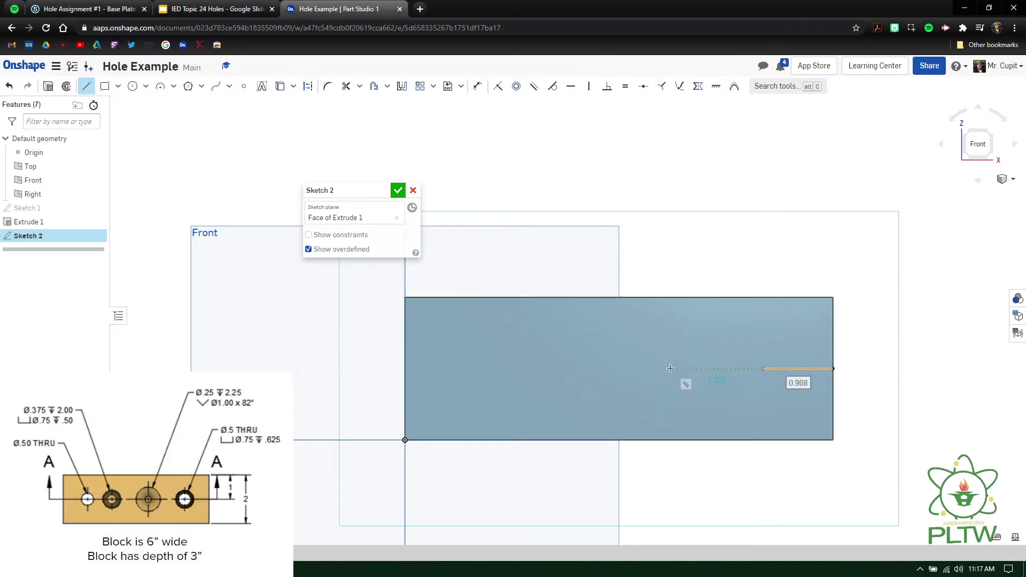
Step: Add three more line segments leftward across the face and finish Sketch 2
left_click(688, 368)
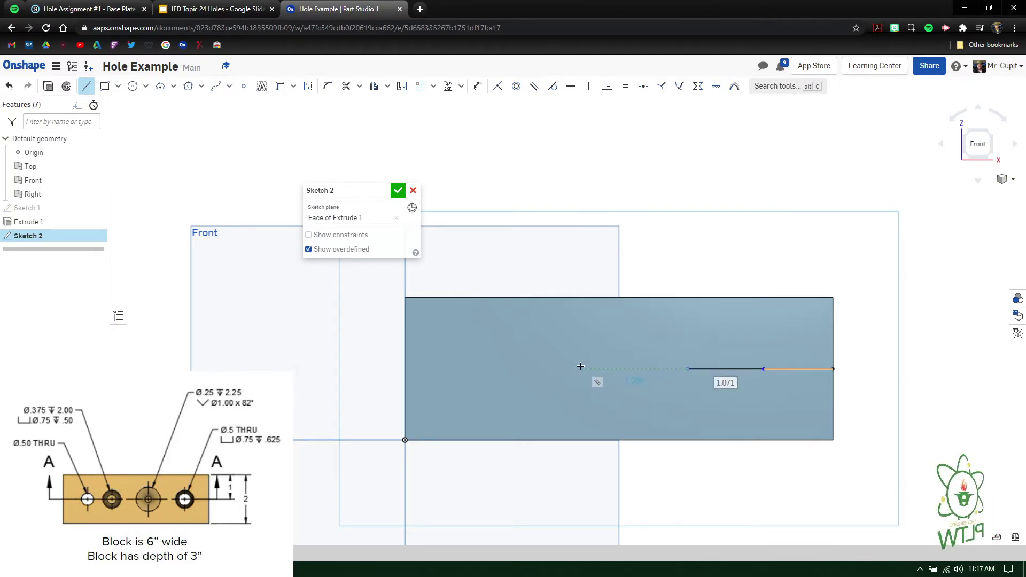
left_click(564, 368)
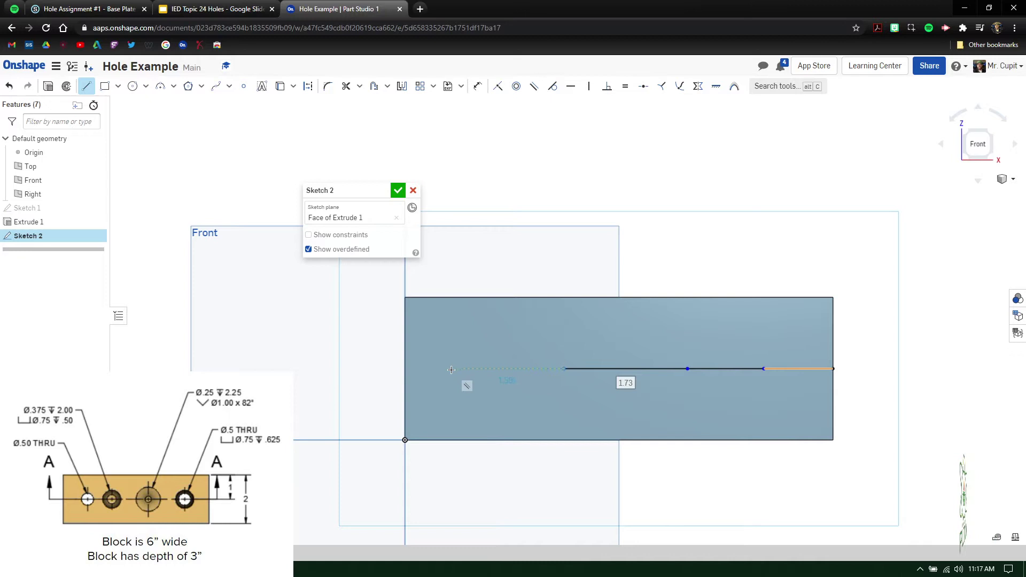
left_click(451, 369)
left_click(400, 192)
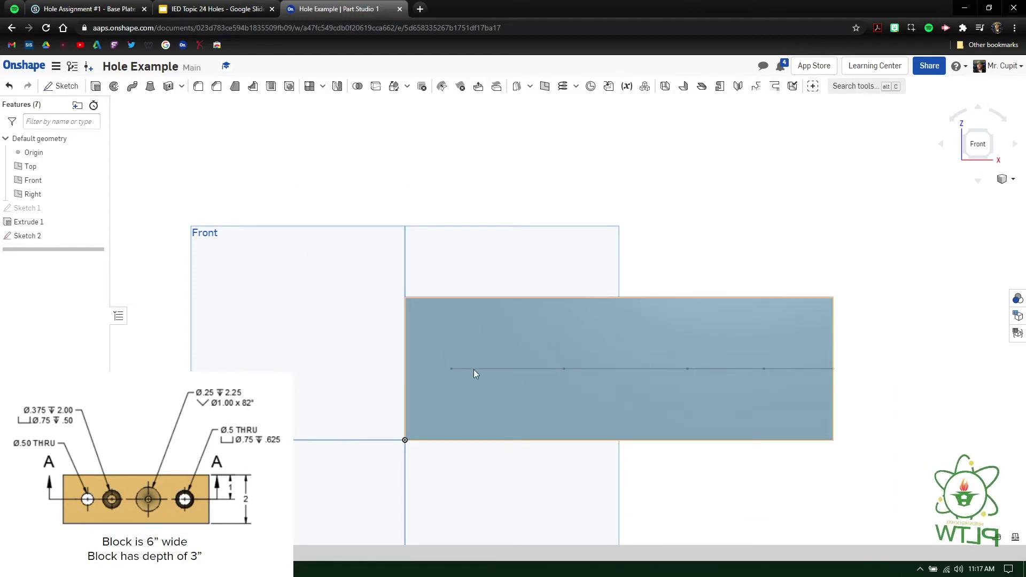
mouse_move(698, 353)
right_mouse_down()
mouse_move(708, 408)
mouse_move(678, 401)
right_mouse_up()
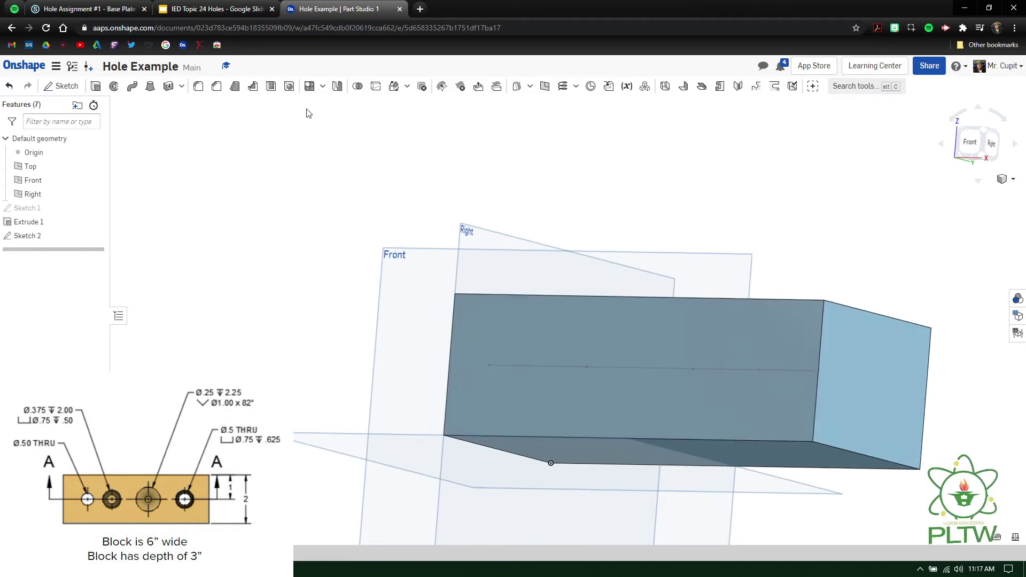
Step: Start a hole feature placed at a Sketch 2 point
left_click(289, 88)
left_click_drag(334, 189, 254, 179)
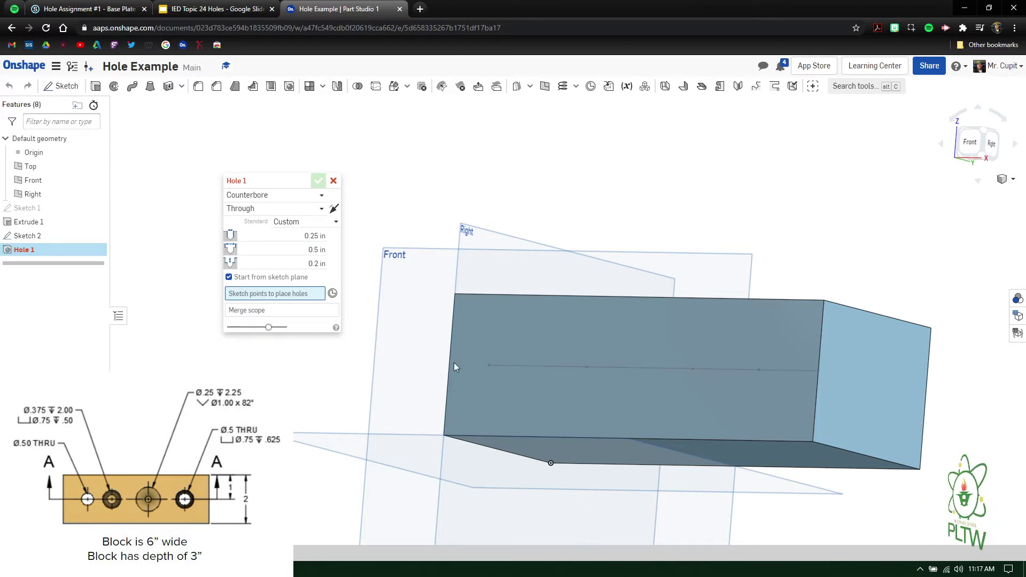
left_click(488, 365)
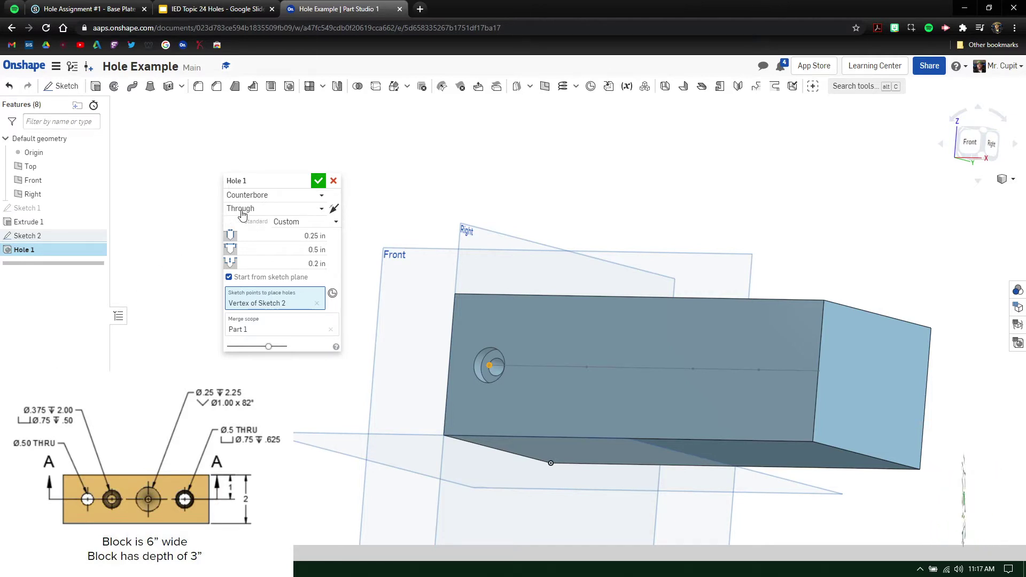
left_click_drag(257, 183, 286, 173)
Step: Make Hole 1 a Simple, Through hole of 0.5 in diameter and accept it
left_click(292, 199)
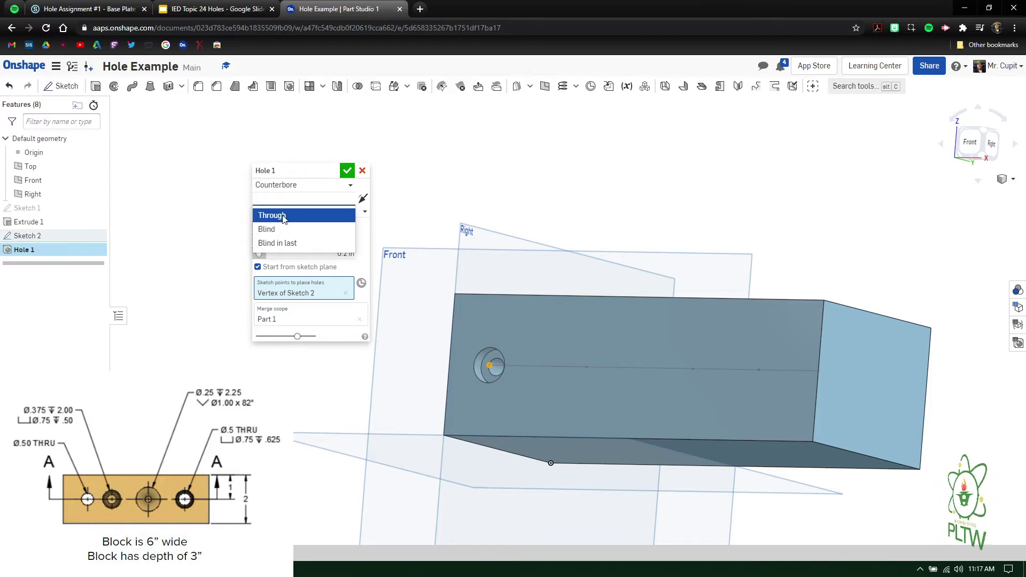
left_click(282, 214)
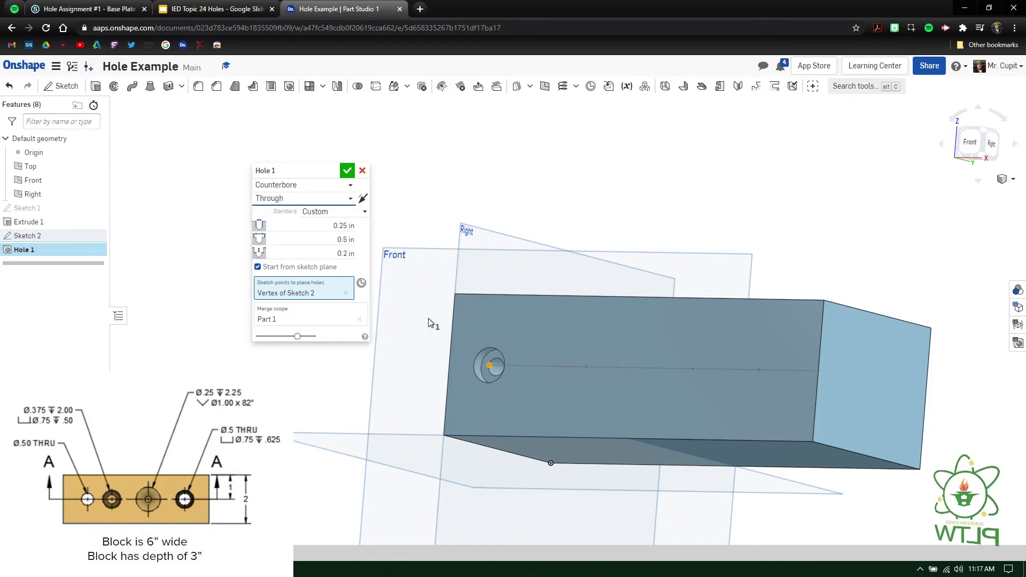
left_click(298, 185)
left_click(295, 205)
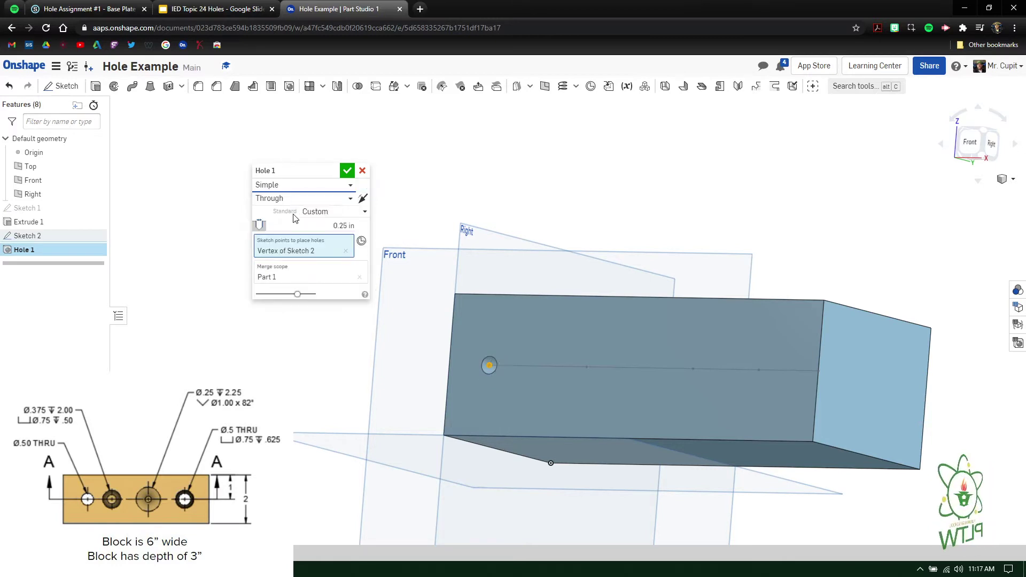
left_click(343, 225)
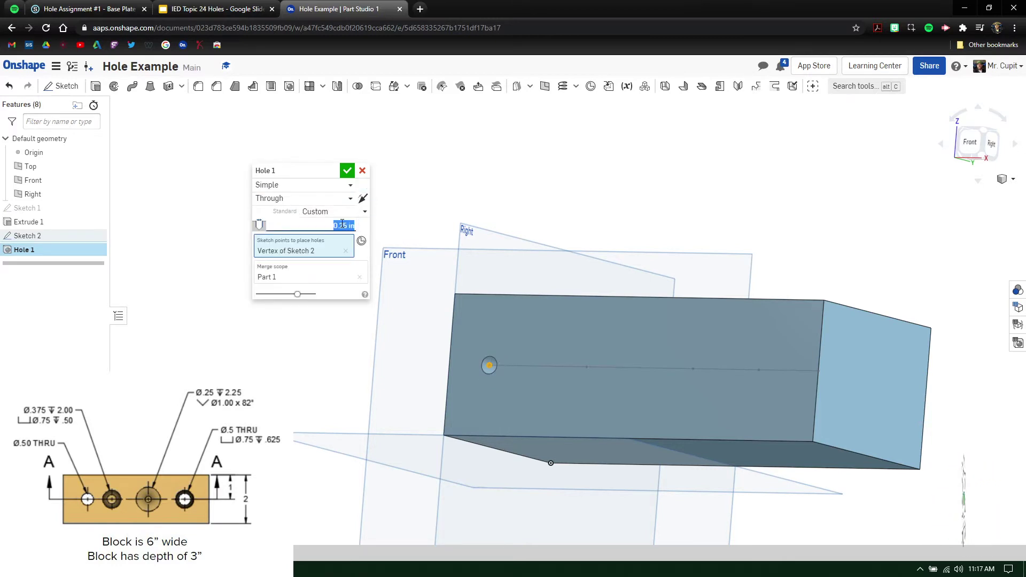
type(".5")
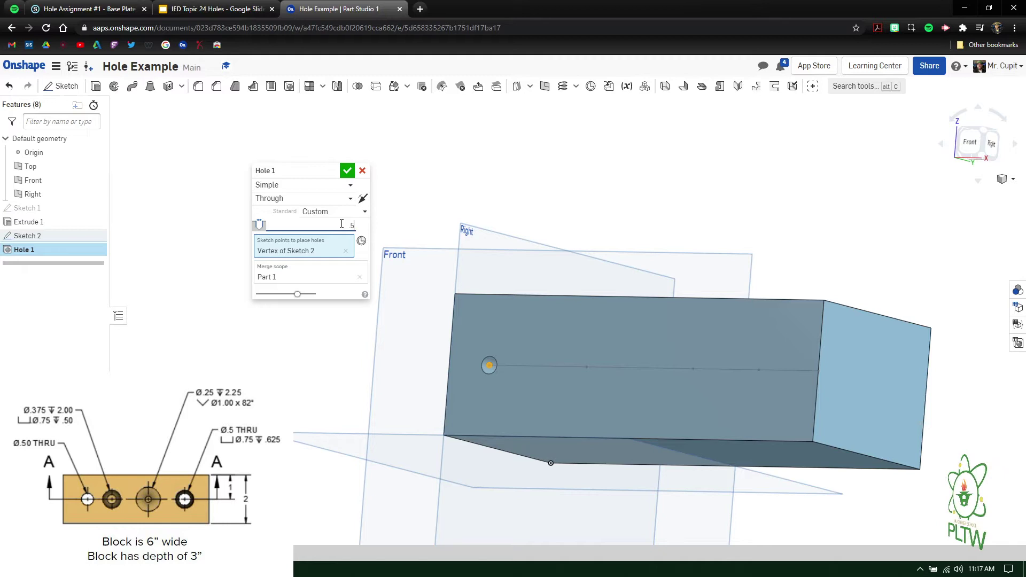
key("Return")
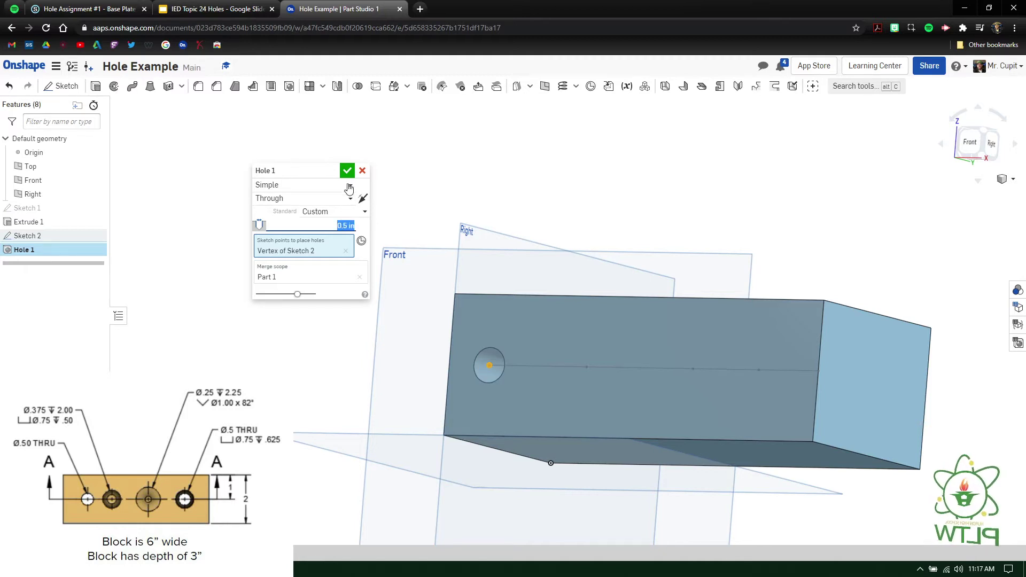
left_click(347, 169)
right_click_drag(442, 367, 478, 370)
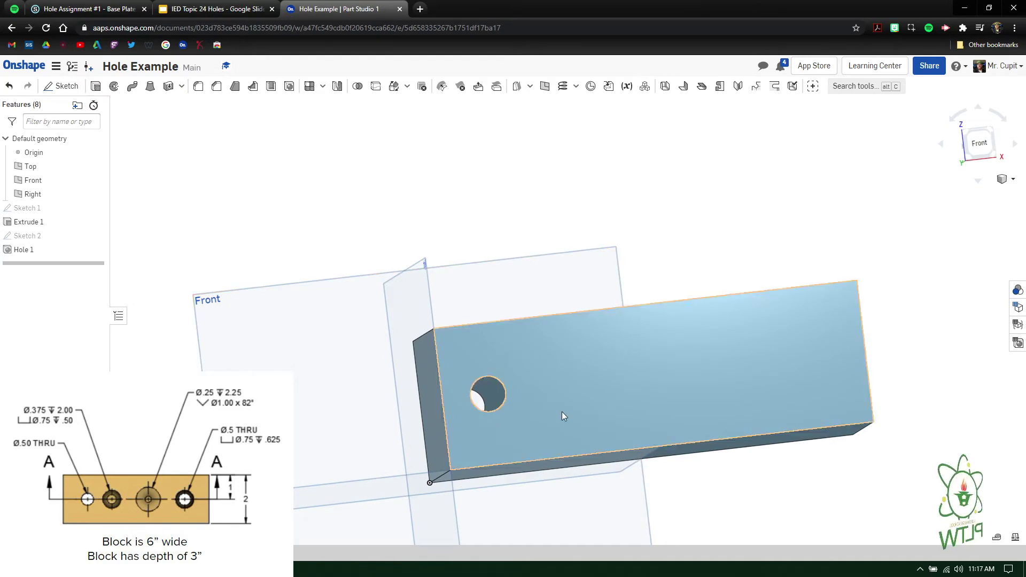
Step: Show Sketch 2 again and zoom in on the block face with the hole
right_click_drag(563, 416, 526, 404)
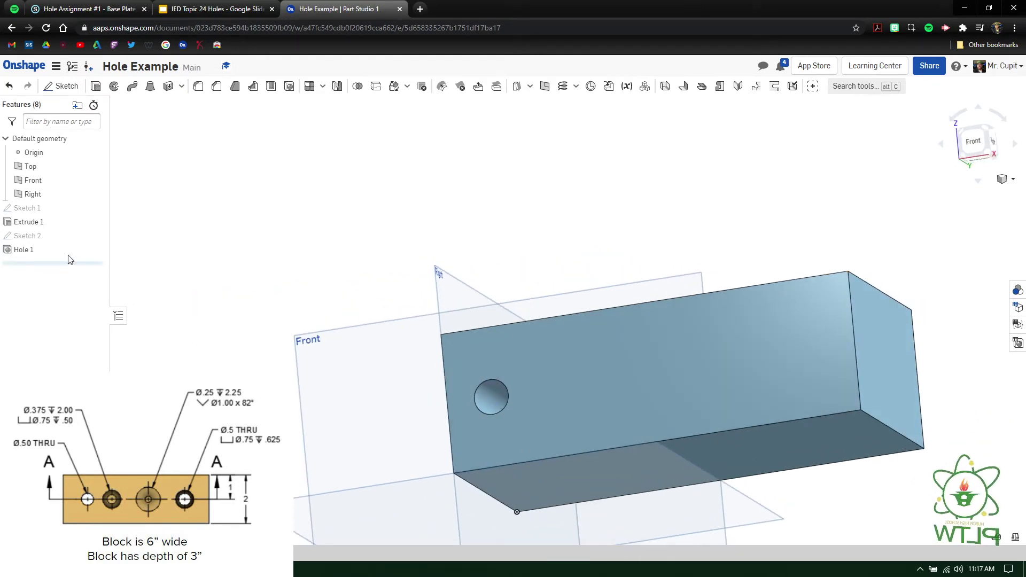
left_click(96, 236)
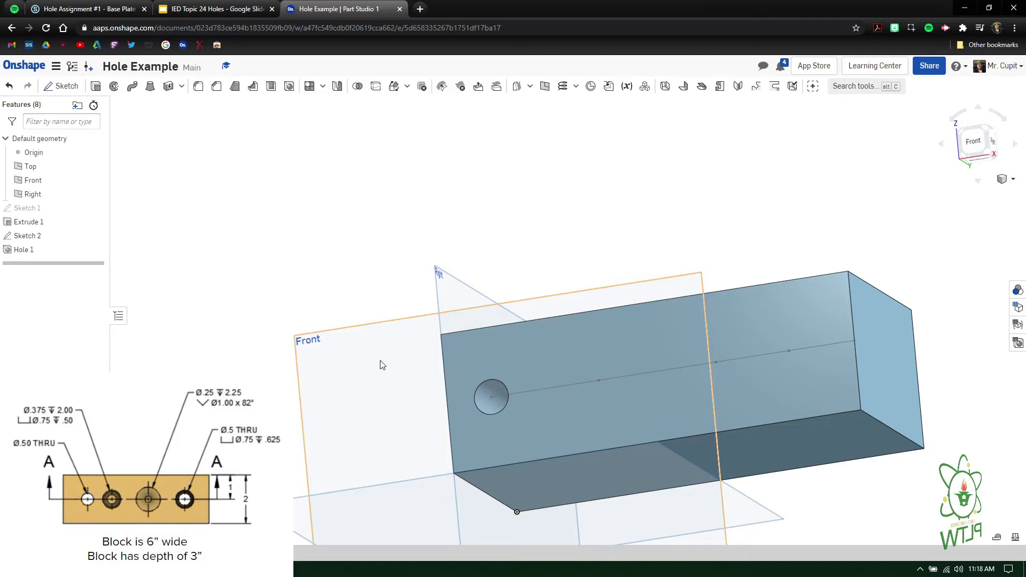
right_click_drag(370, 359, 359, 343)
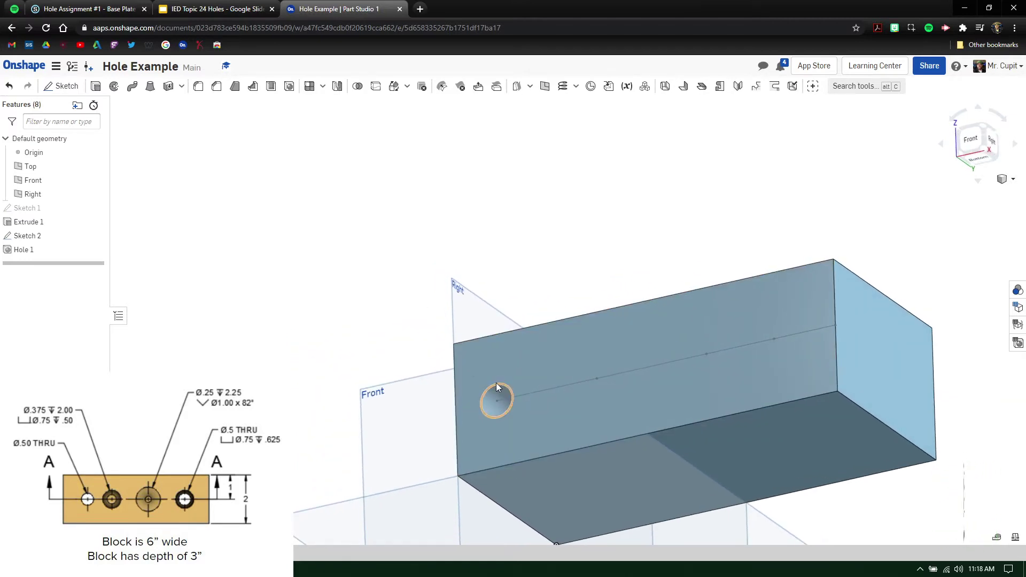
scroll(570, 396, "up", 5)
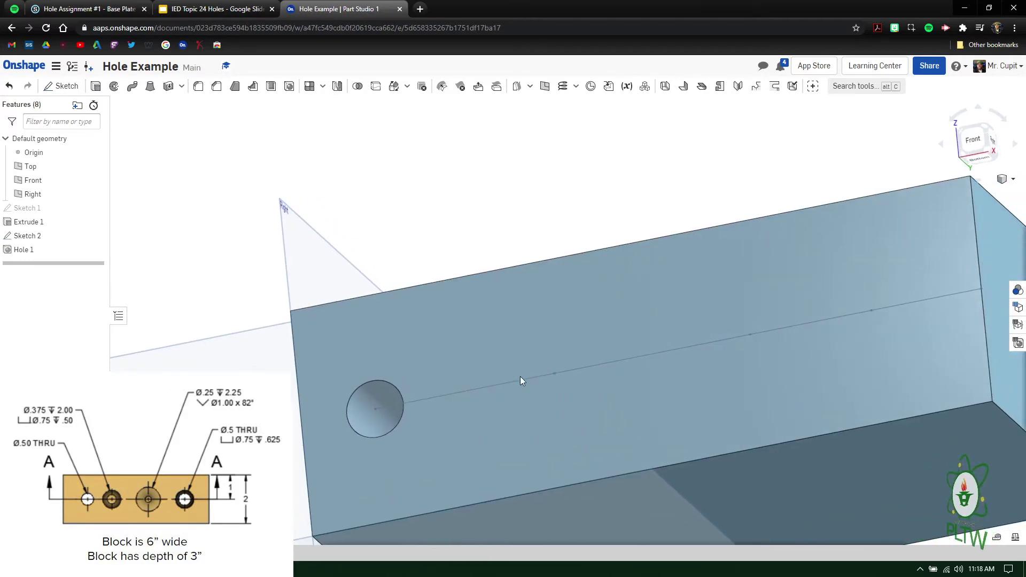
middle_click_drag(521, 376, 473, 390)
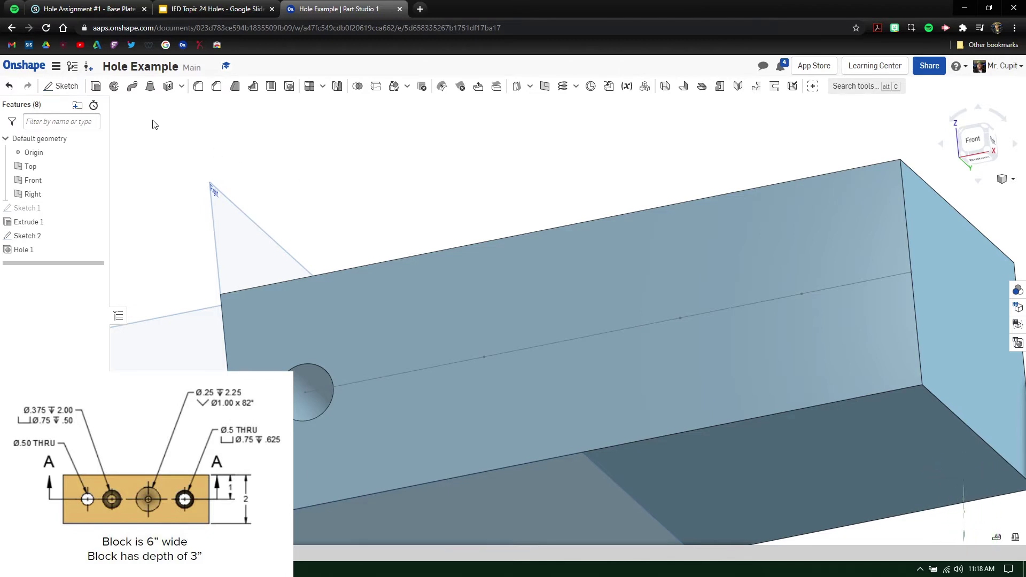
Step: Start Hole 2 at the next sketch point as a Blind Counterbore hole
left_click(290, 87)
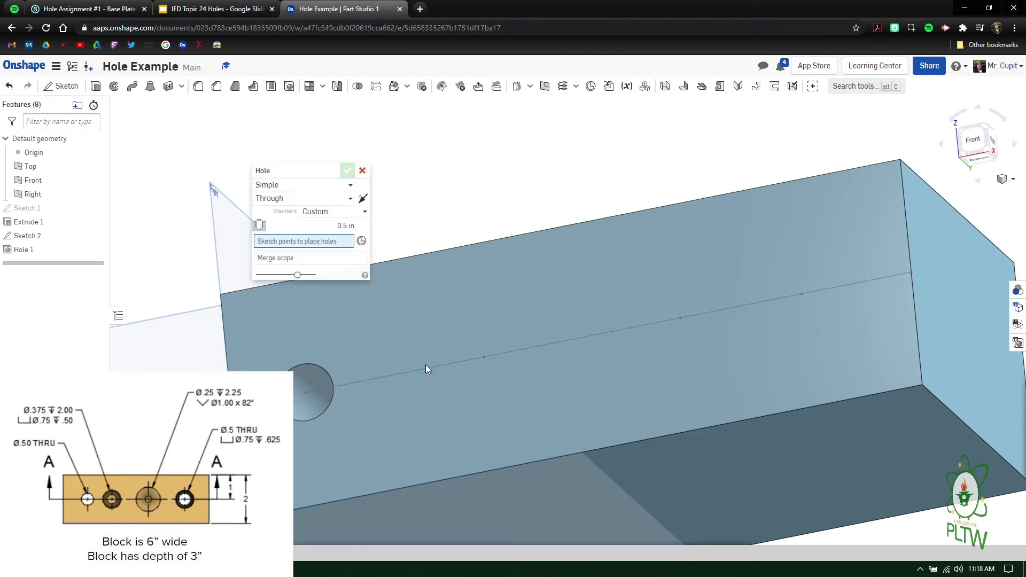
left_click(484, 357)
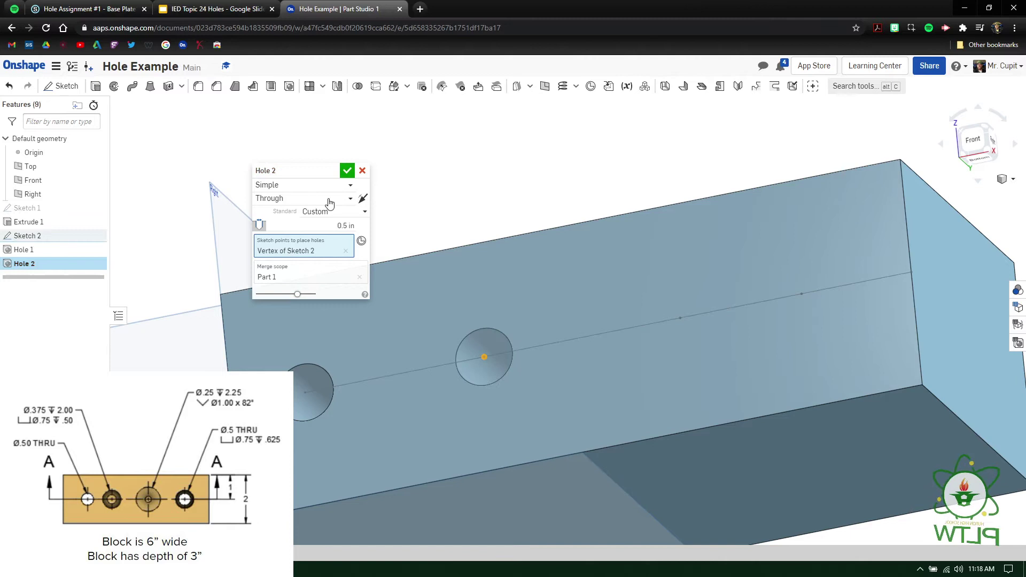
left_click(302, 185)
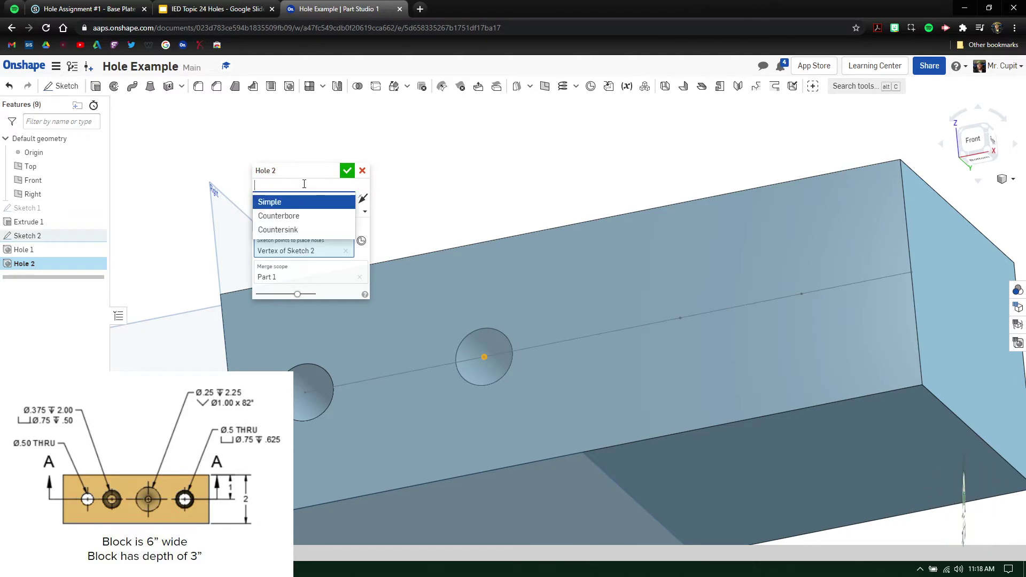
left_click(303, 216)
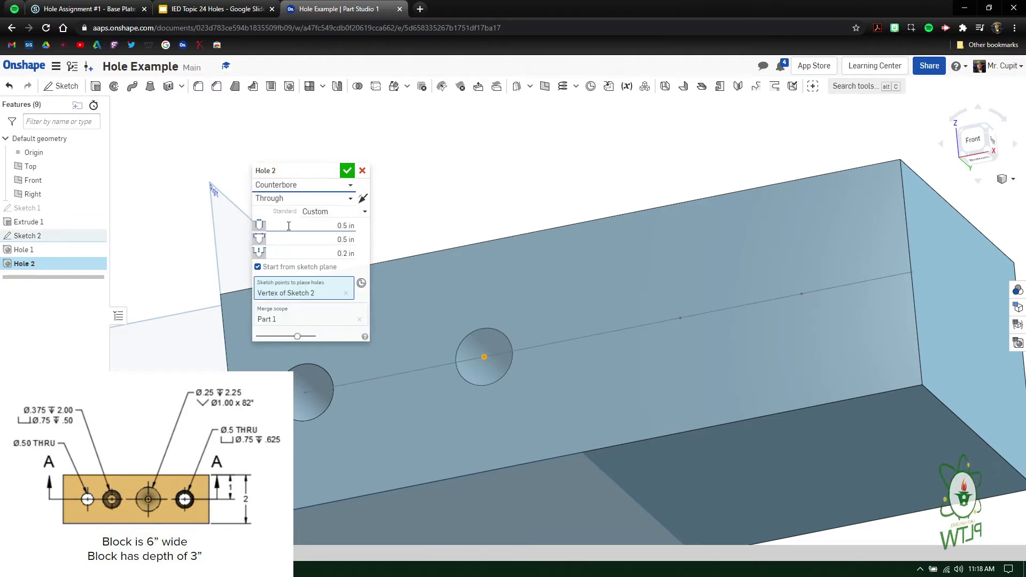
left_click_drag(289, 176, 316, 142)
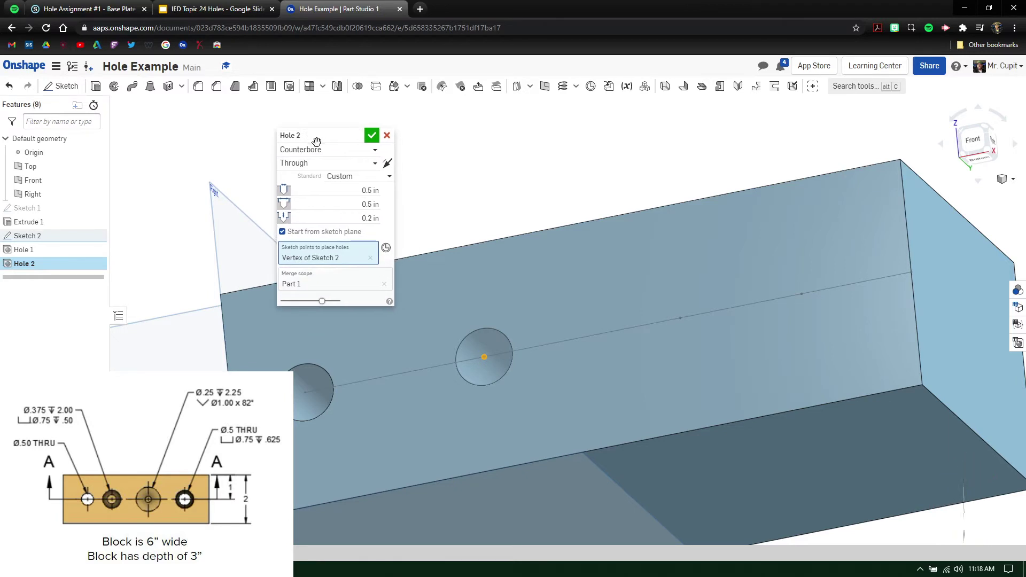
left_click(334, 168)
left_click(308, 193)
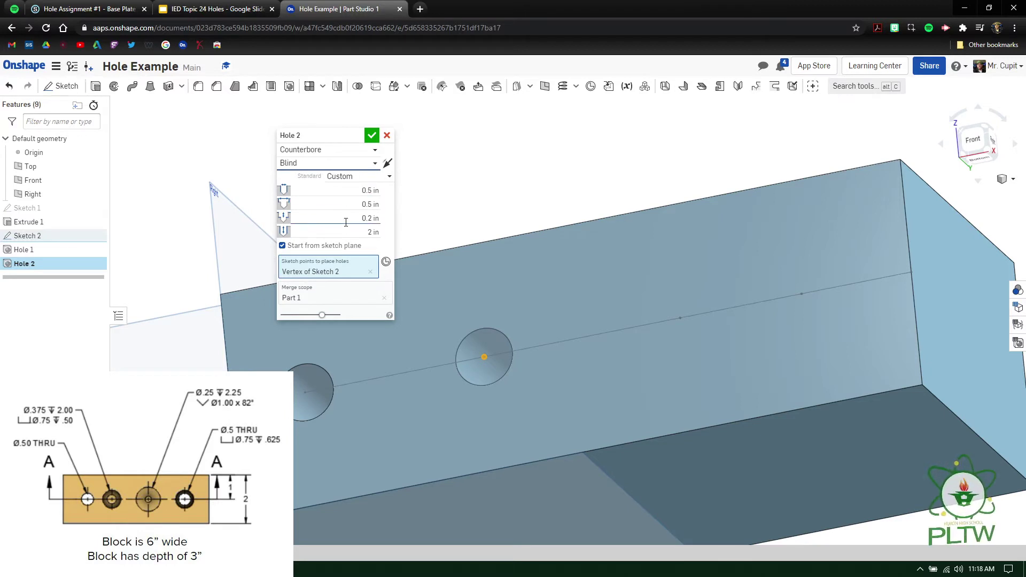
left_click_drag(336, 136, 312, 137)
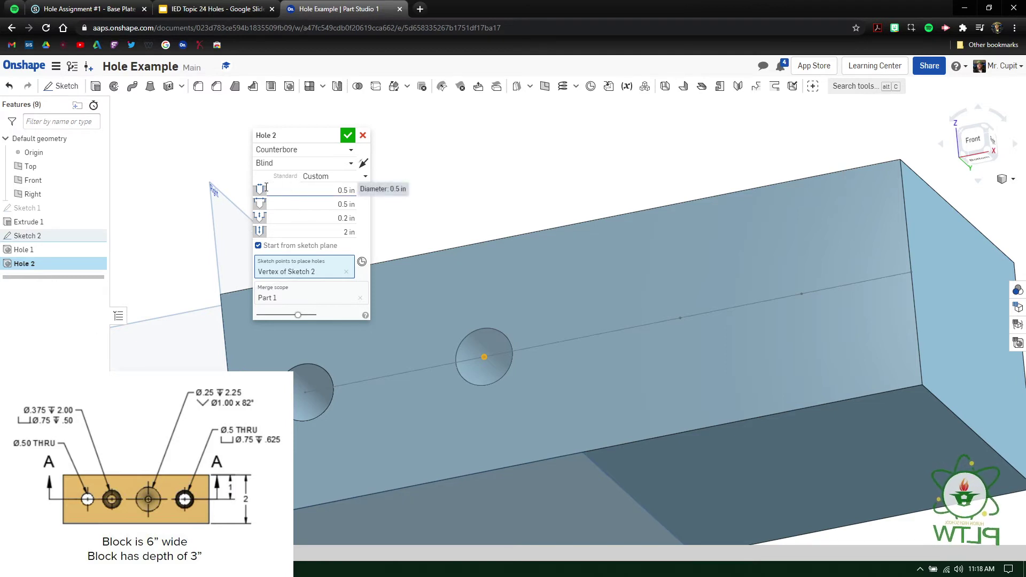
Step: Set 0.375 in hole, 0.75 in counterbore 0.5 in deep, and 2 in hole depth
left_click(336, 190)
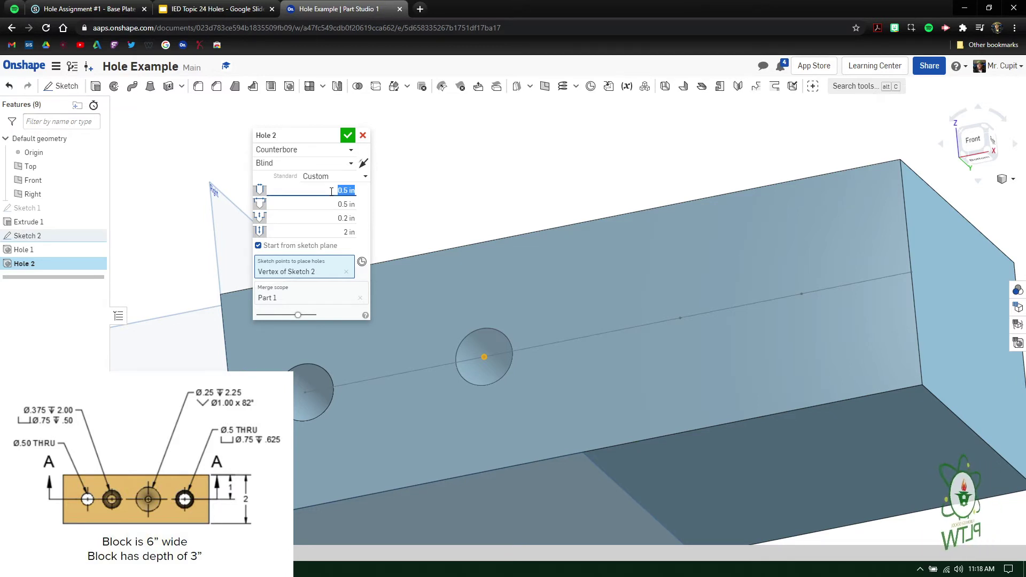
key("BackSpace")
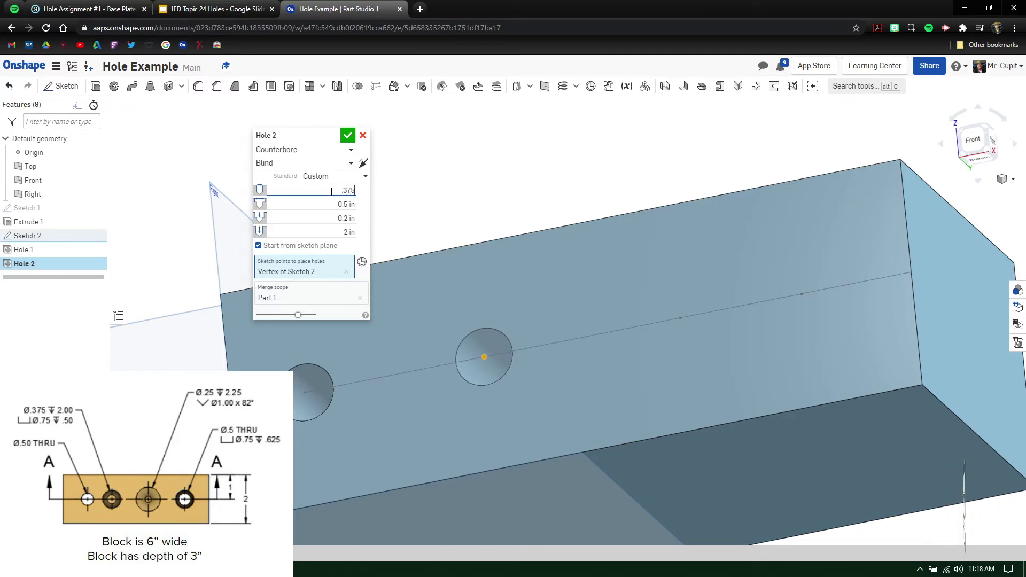
type(".375")
key("Return")
left_click(336, 204)
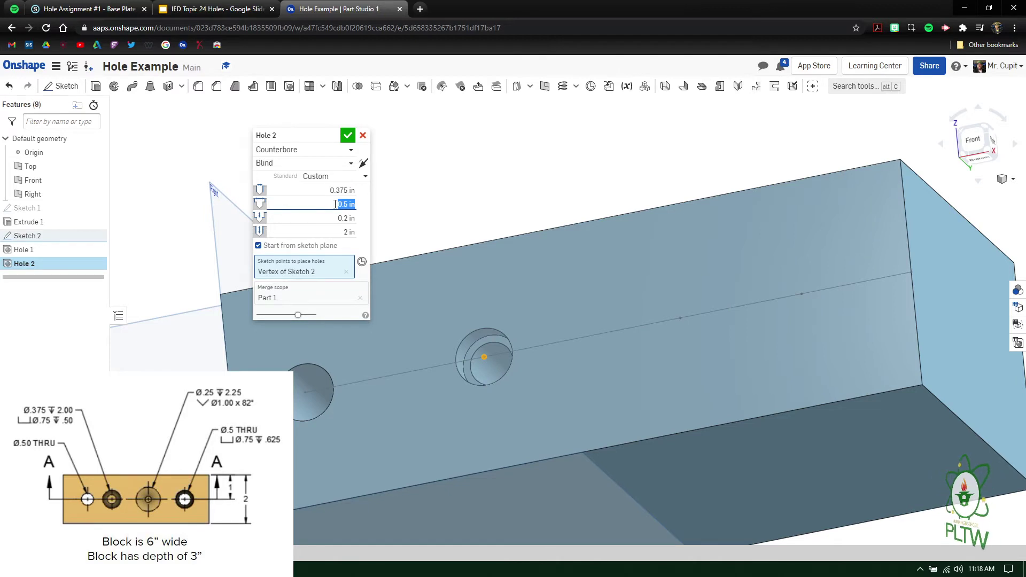
key("BackSpace")
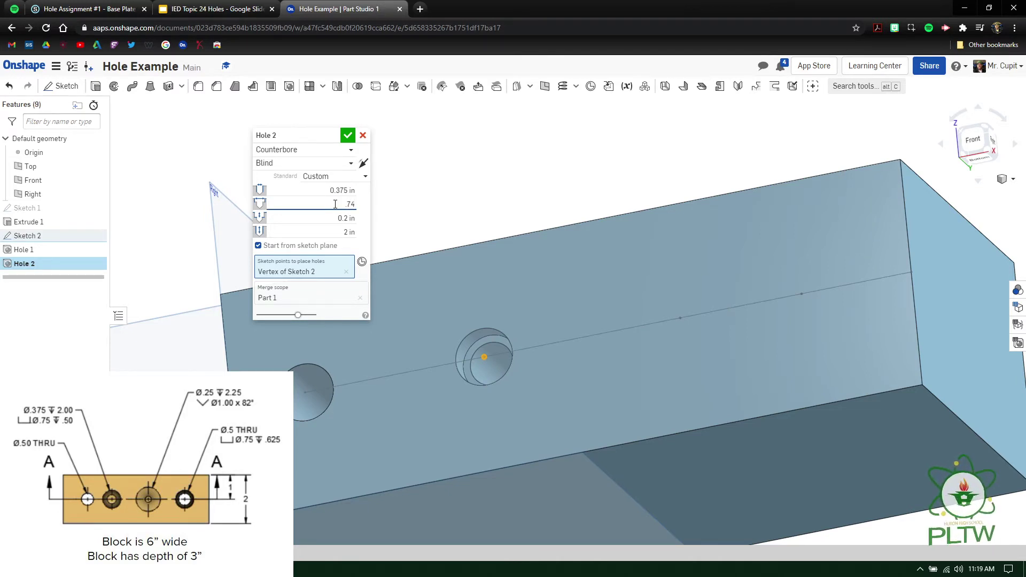
key("Return")
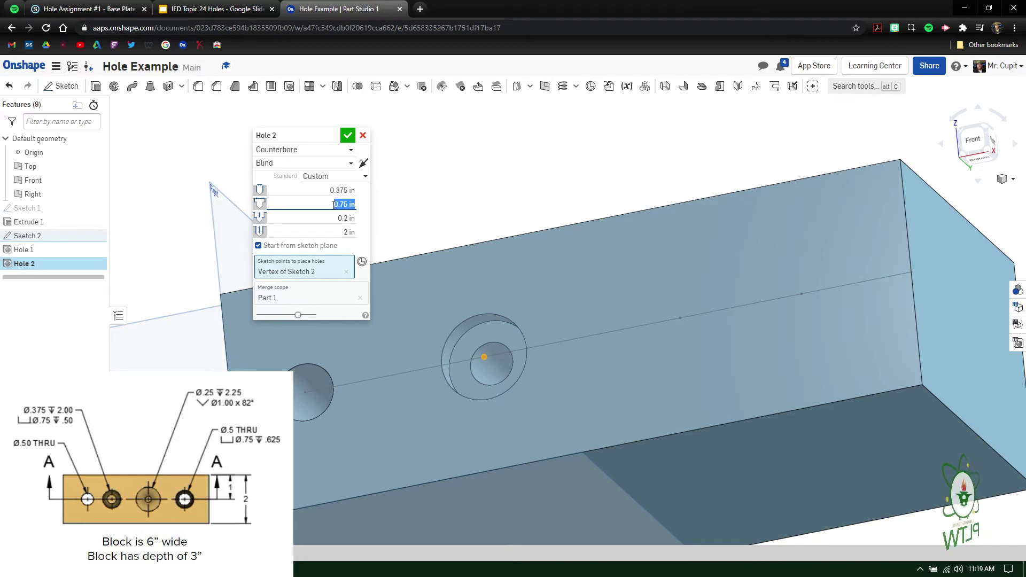
key("Tab")
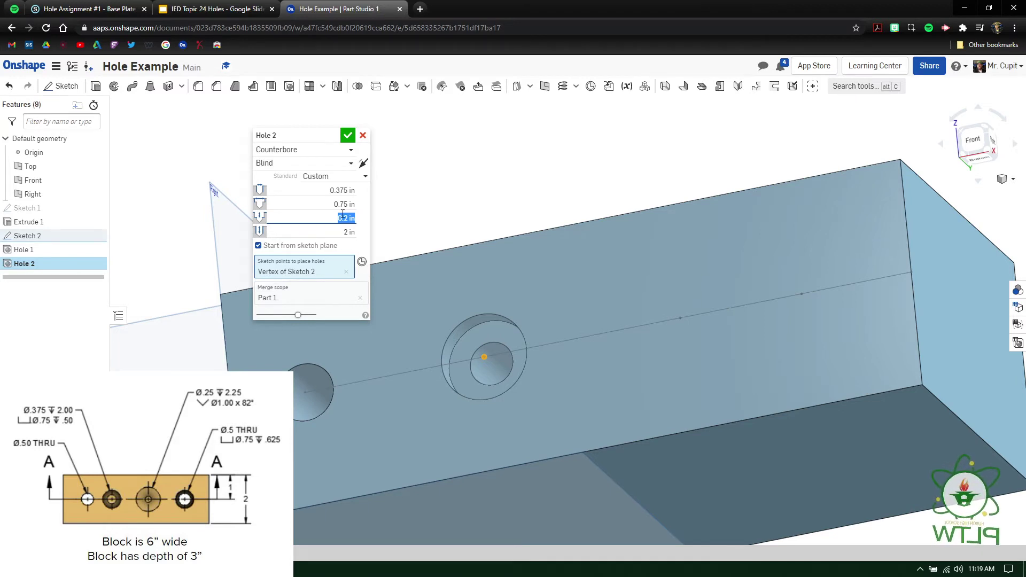
key("BackSpace")
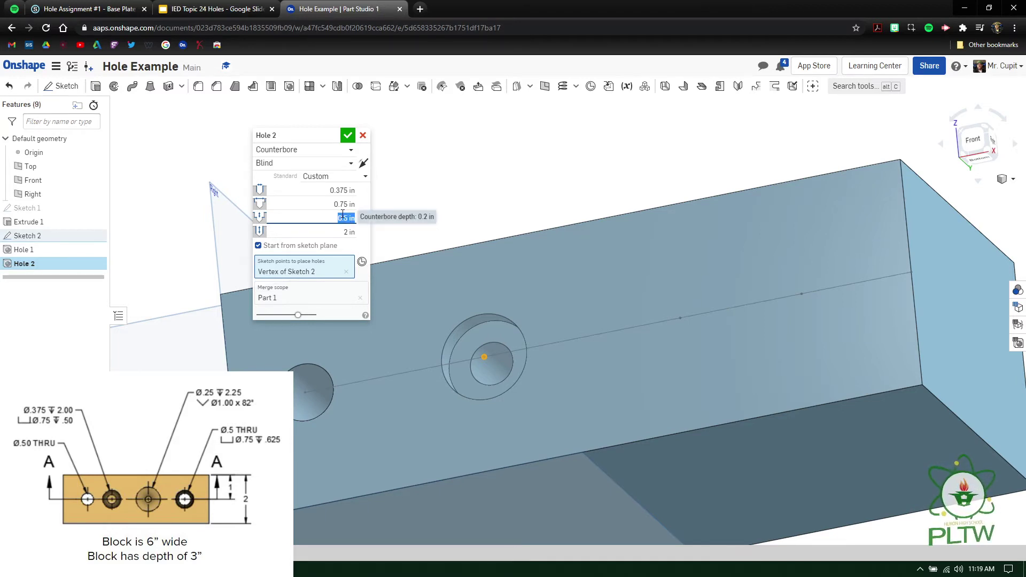
key("Return")
left_click(349, 231)
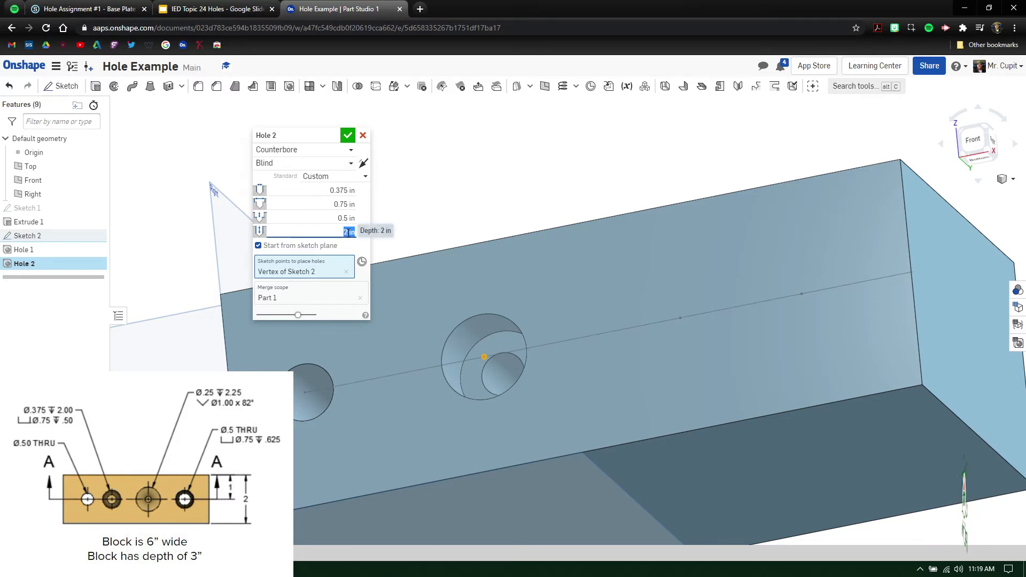
left_click(342, 233)
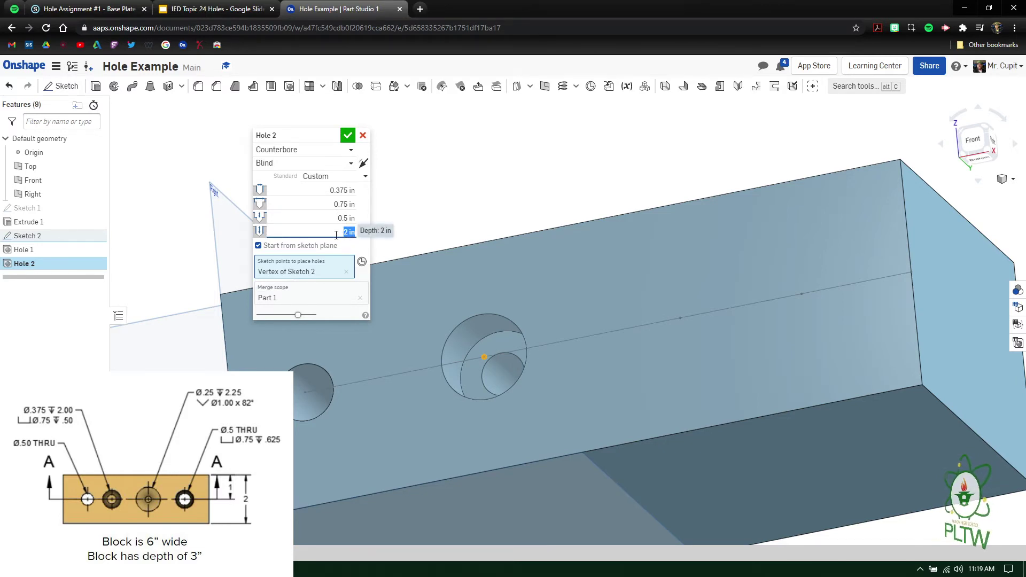
Step: Accept Hole 2 and orbit and zoom to inspect the counterbore cut
left_click(348, 135)
right_click_drag(469, 339, 531, 408)
scroll(501, 380, "up", 8)
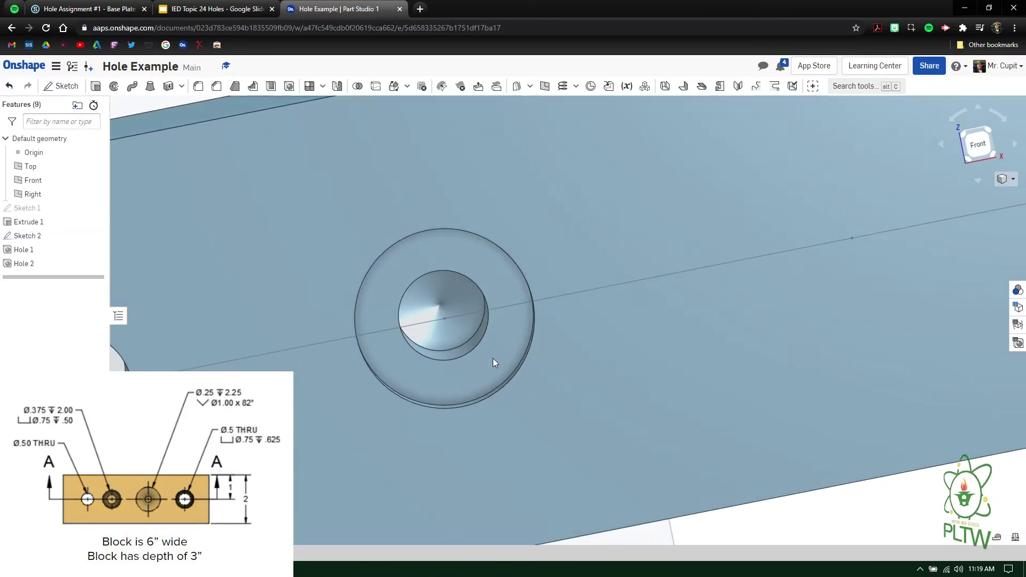
scroll(493, 358, "down", 6)
right_click_drag(492, 350, 507, 363)
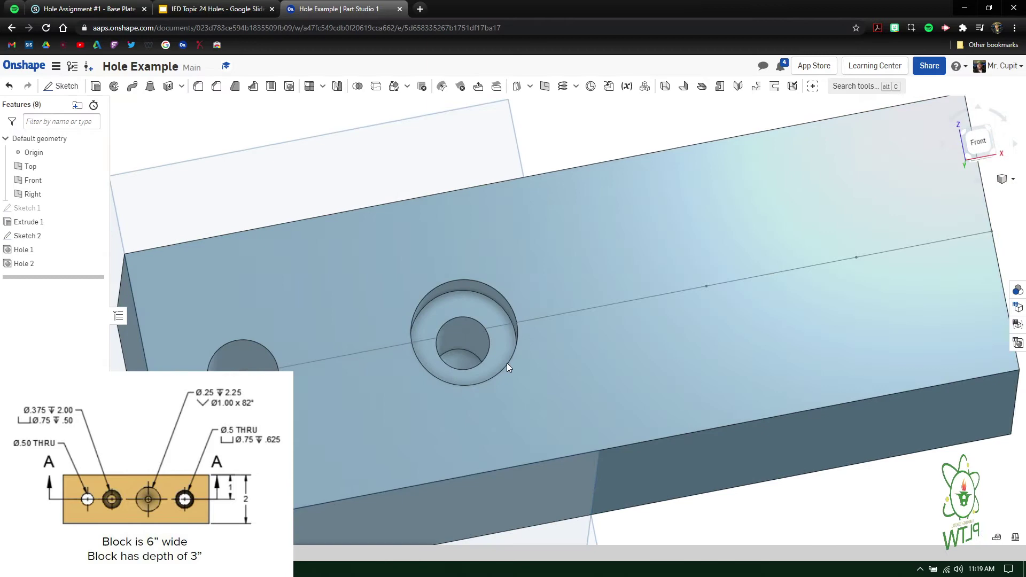
scroll(508, 361, "up", 3)
mouse_move(518, 408)
right_mouse_down()
mouse_move(538, 394)
mouse_move(511, 335)
right_mouse_up()
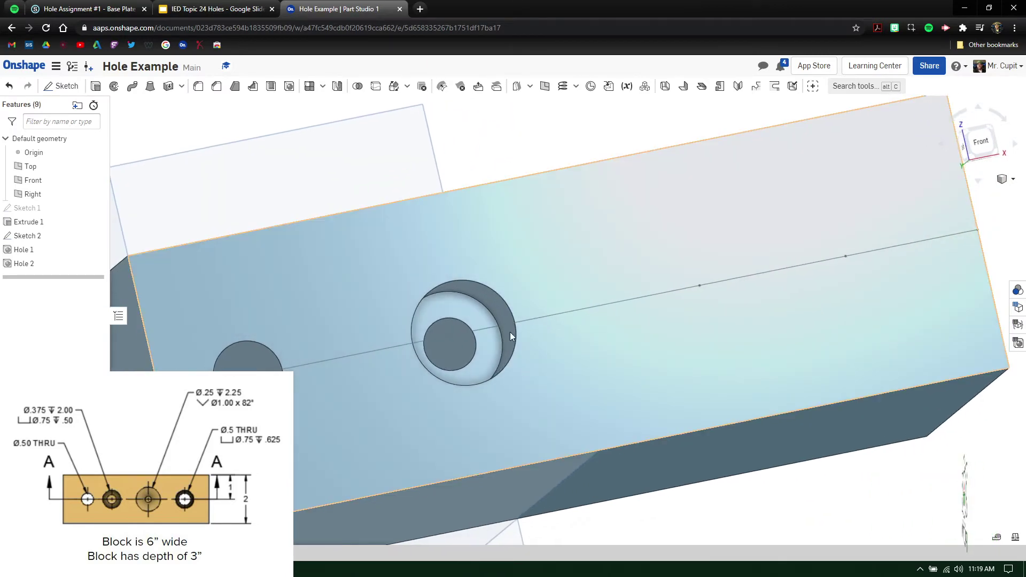
mouse_move(592, 340)
right_mouse_down()
mouse_move(565, 345)
mouse_move(580, 343)
right_mouse_up()
scroll(653, 347, "down", 3)
scroll(541, 342, "up", 1)
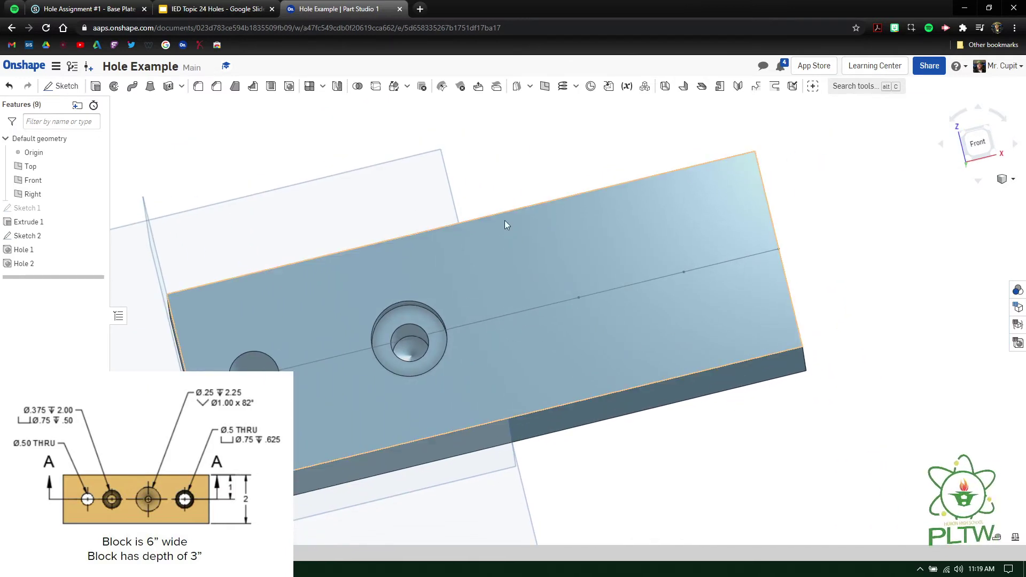
Step: Start Hole 3 at the next sketch point as a Countersink hole
left_click(289, 87)
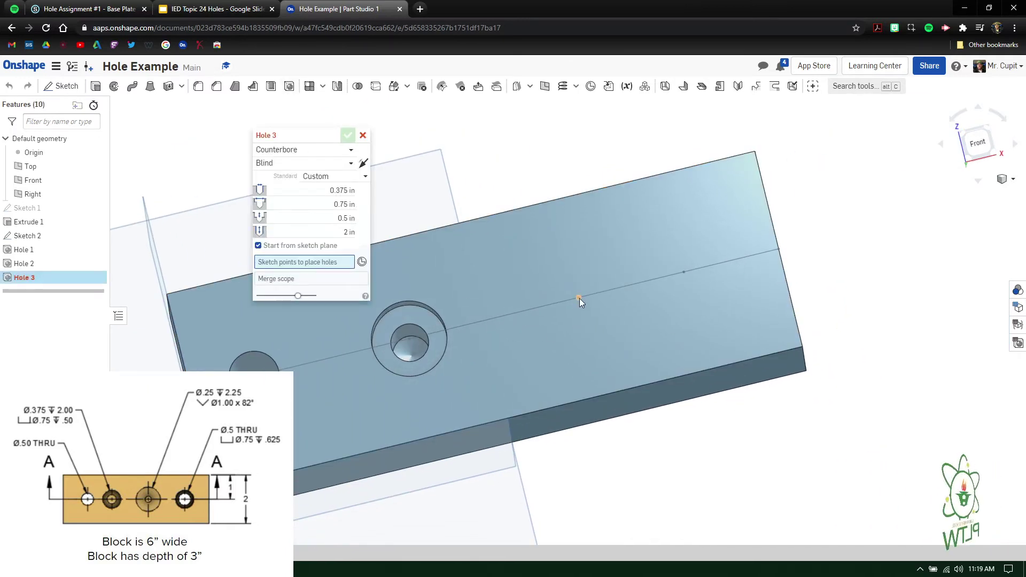
left_click(580, 299)
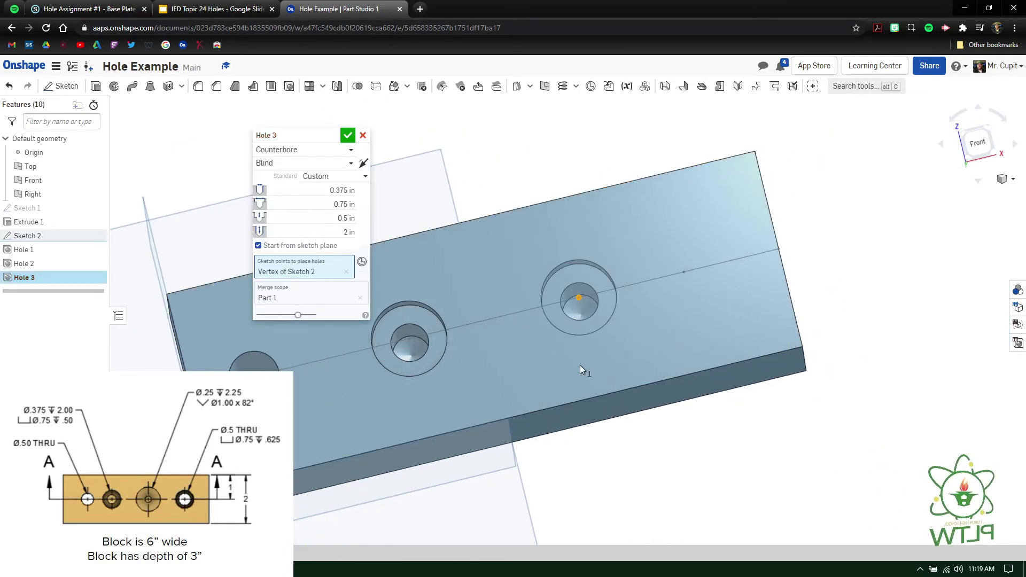
left_click(300, 150)
left_click(298, 193)
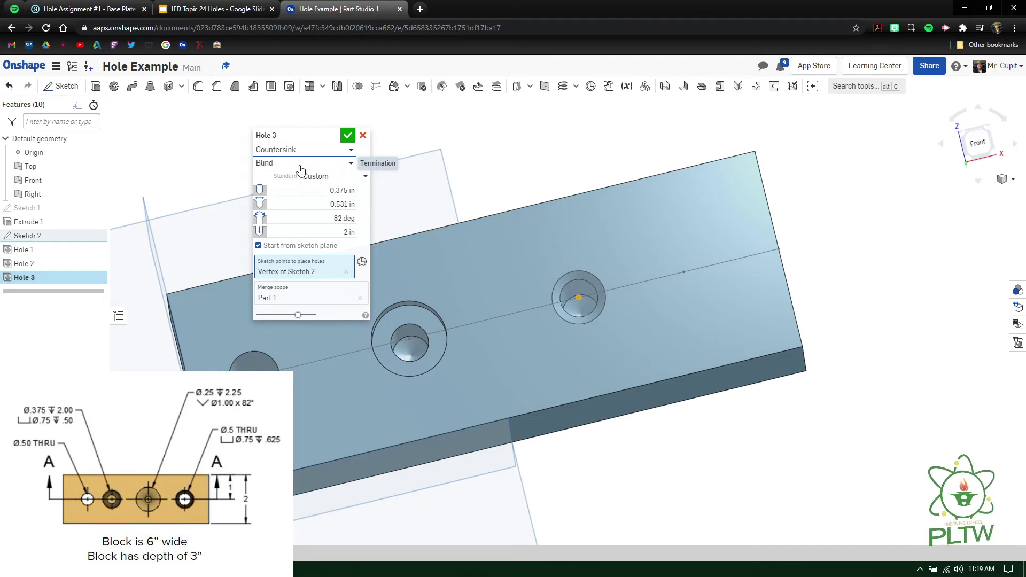
Step: Set 0.25 in hole, 1 in countersink at 82°, 2.25 in depth, and accept
left_click(321, 192)
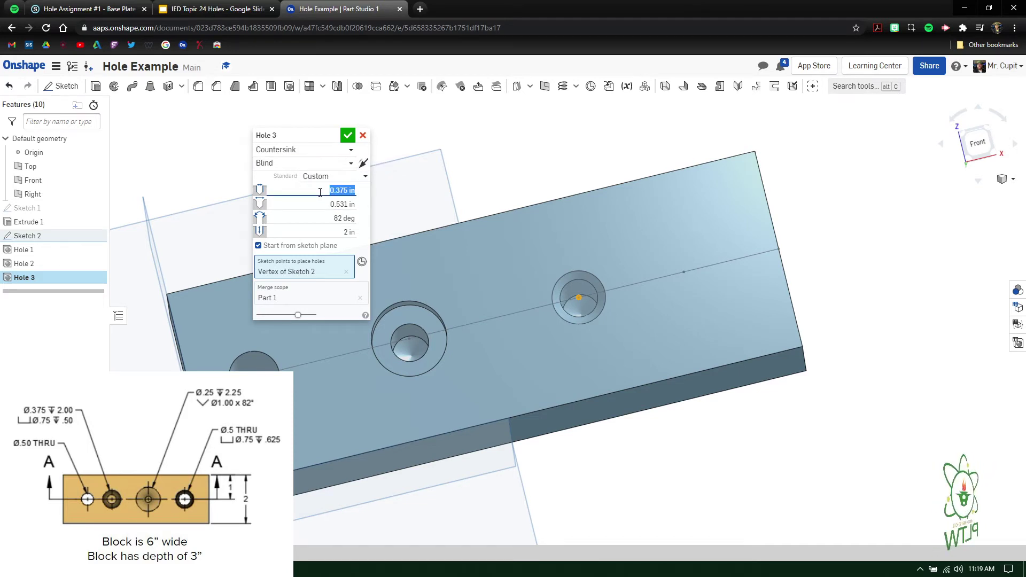
key("BackSpace")
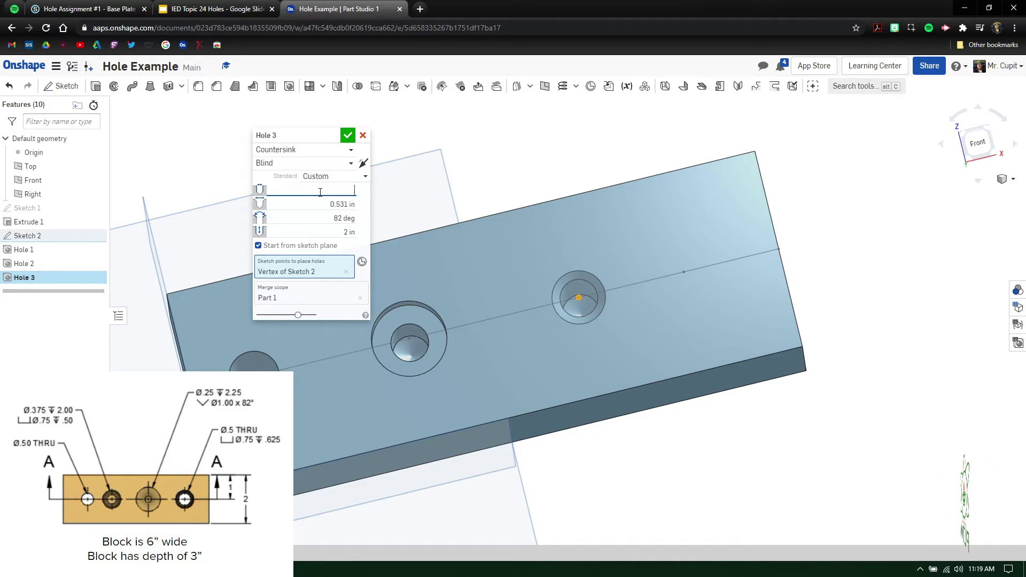
key("Return")
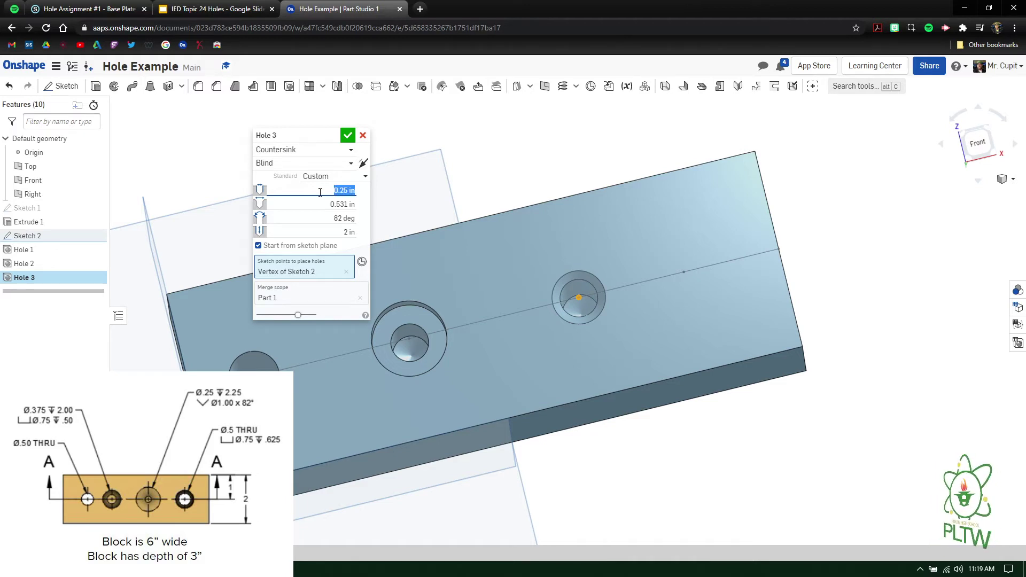
left_click(321, 205)
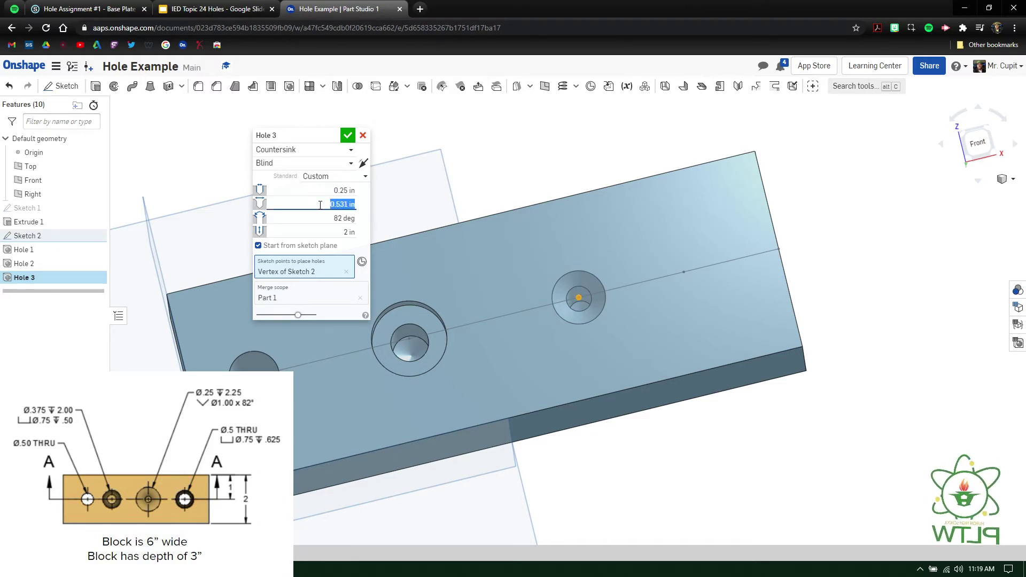
type("1")
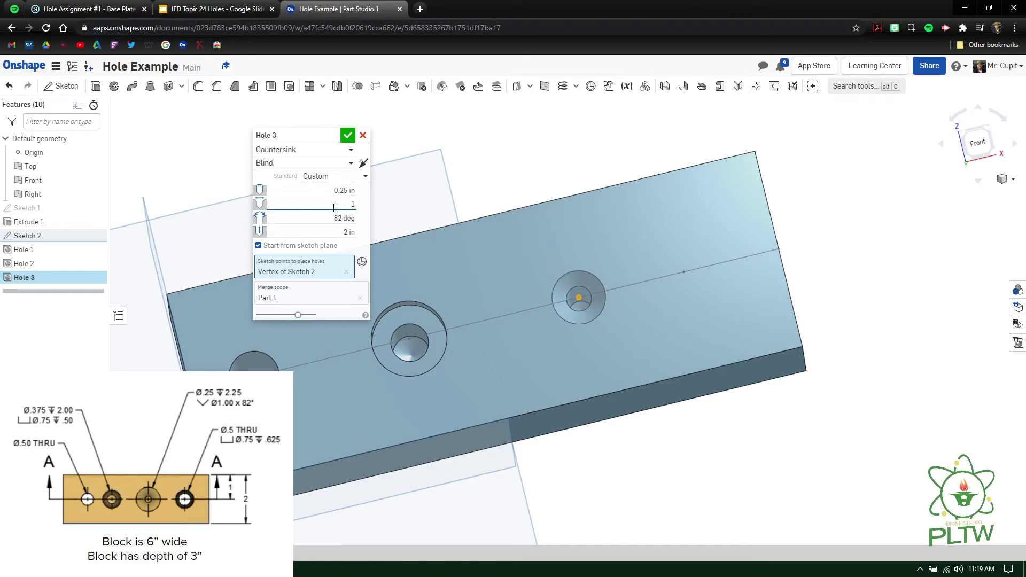
left_click(328, 221)
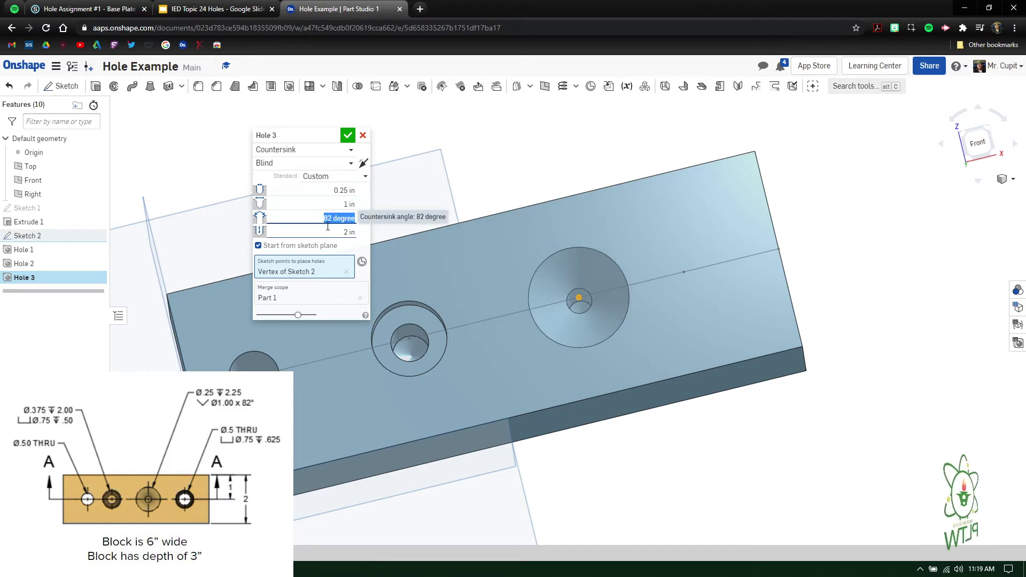
left_click(332, 233)
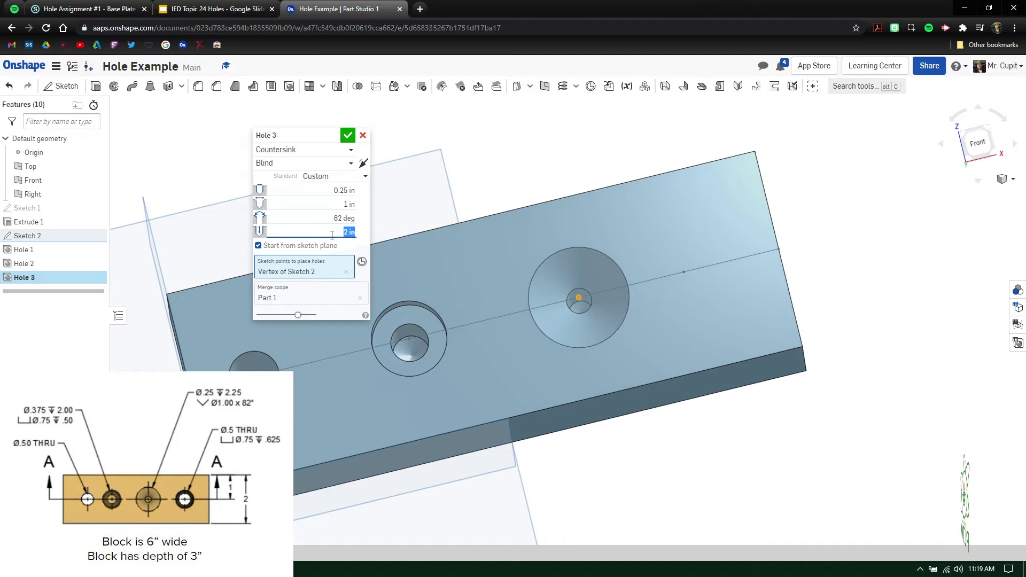
type("2.25")
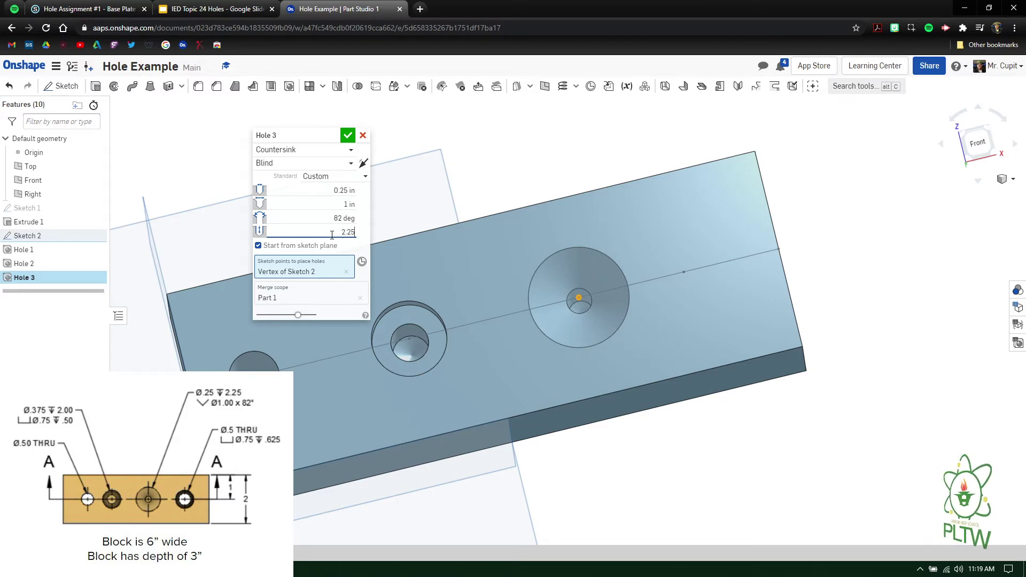
key("Return")
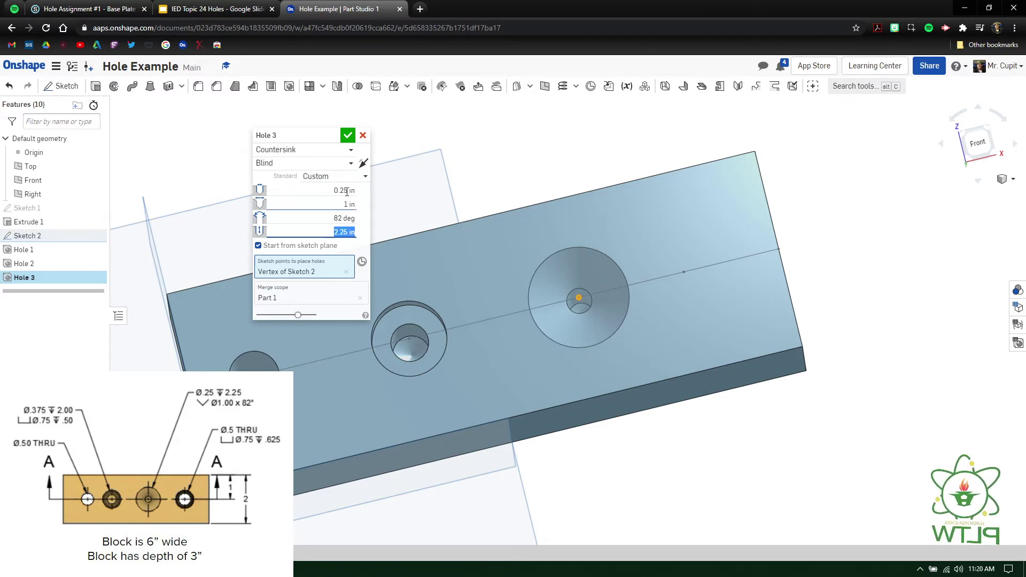
left_click(348, 135)
scroll(567, 293, "down", 3)
scroll(588, 304, "up", 5)
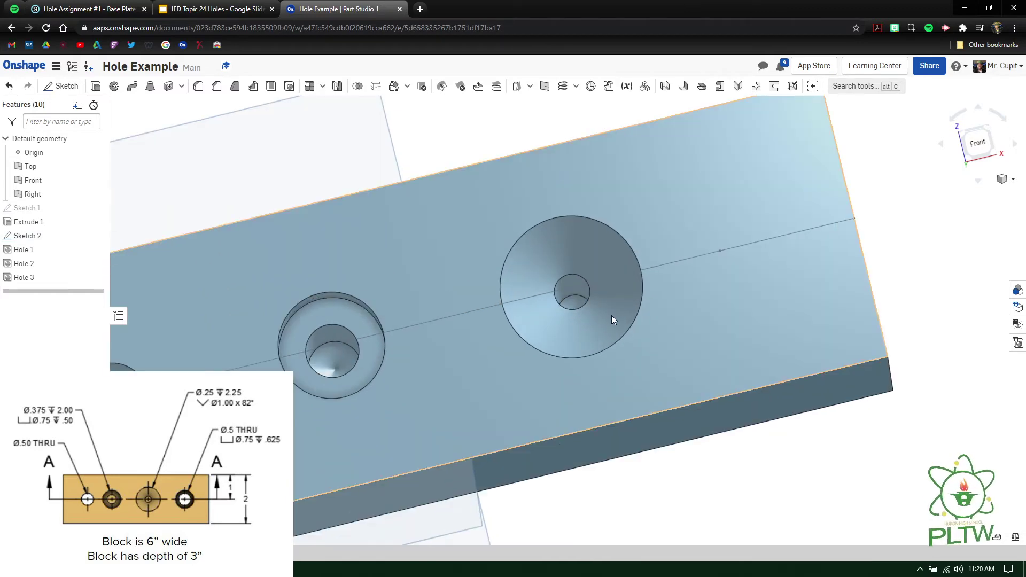
mouse_move(611, 318)
right_mouse_down()
mouse_move(613, 325)
mouse_move(598, 298)
mouse_move(604, 276)
mouse_move(620, 290)
mouse_move(580, 297)
right_mouse_up()
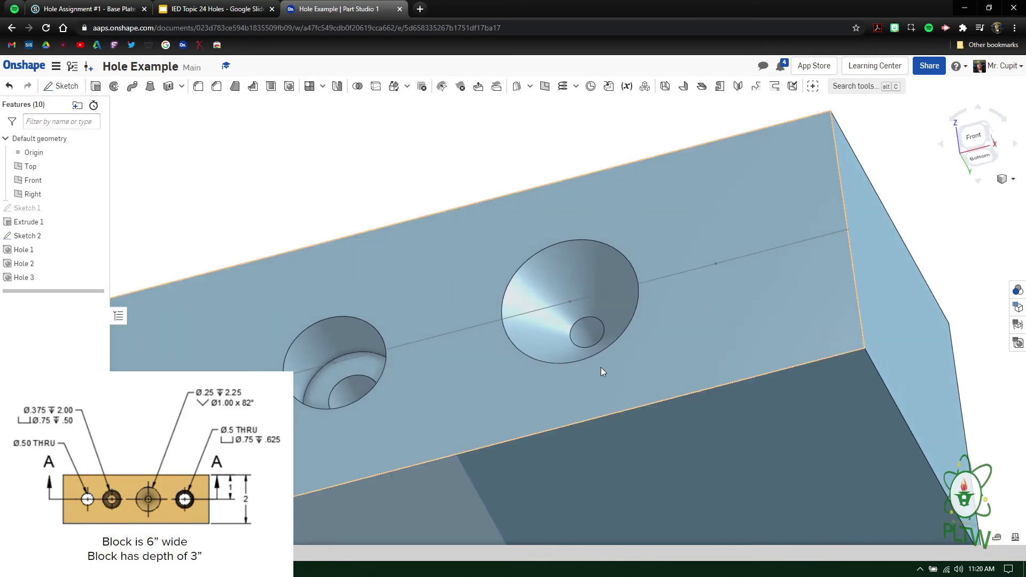
Step: Start a fourth hole as a counterbored through hole with a 0.5 in diameter
left_click(289, 86)
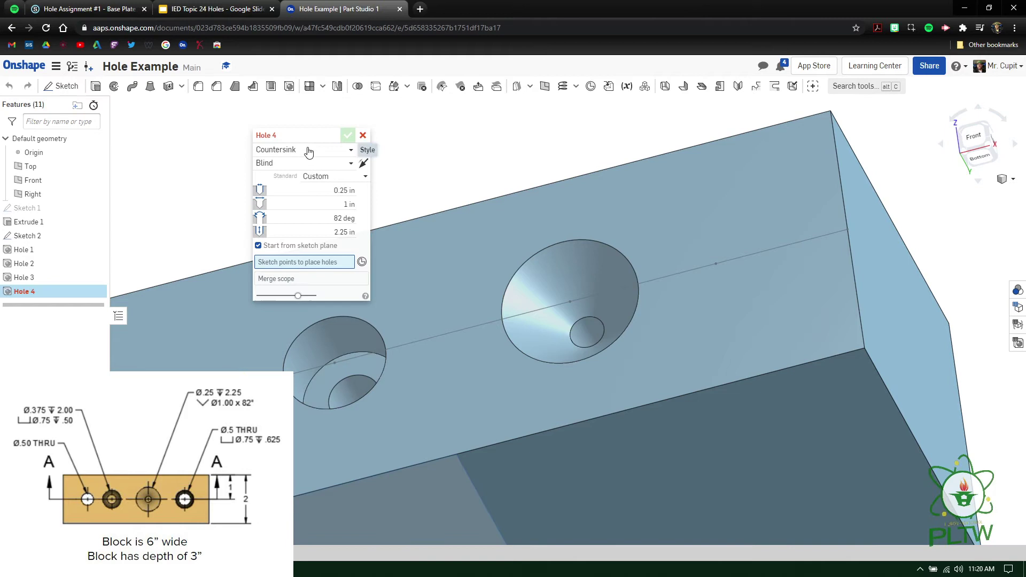
left_click(309, 151)
left_click(310, 178)
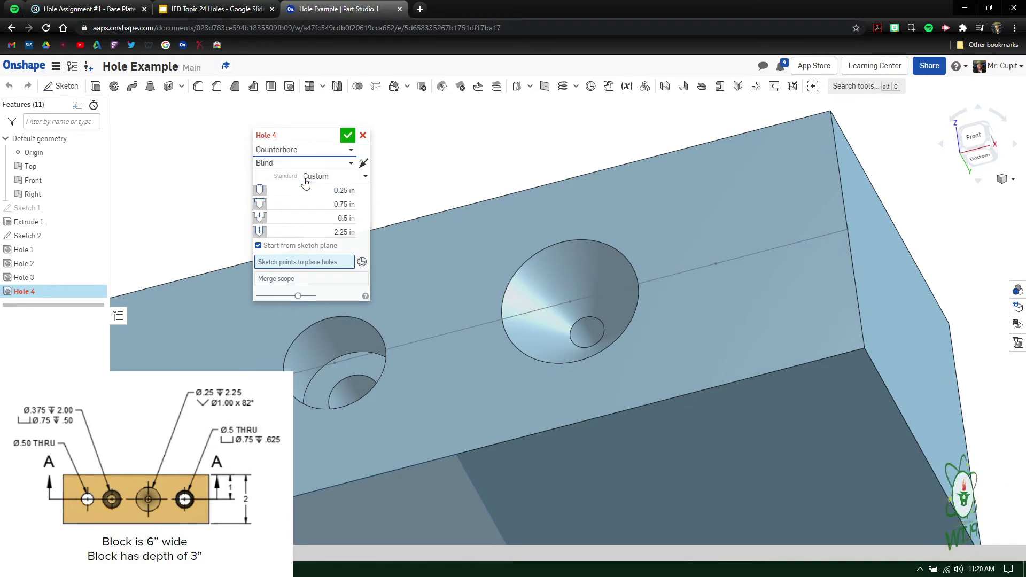
left_click(309, 165)
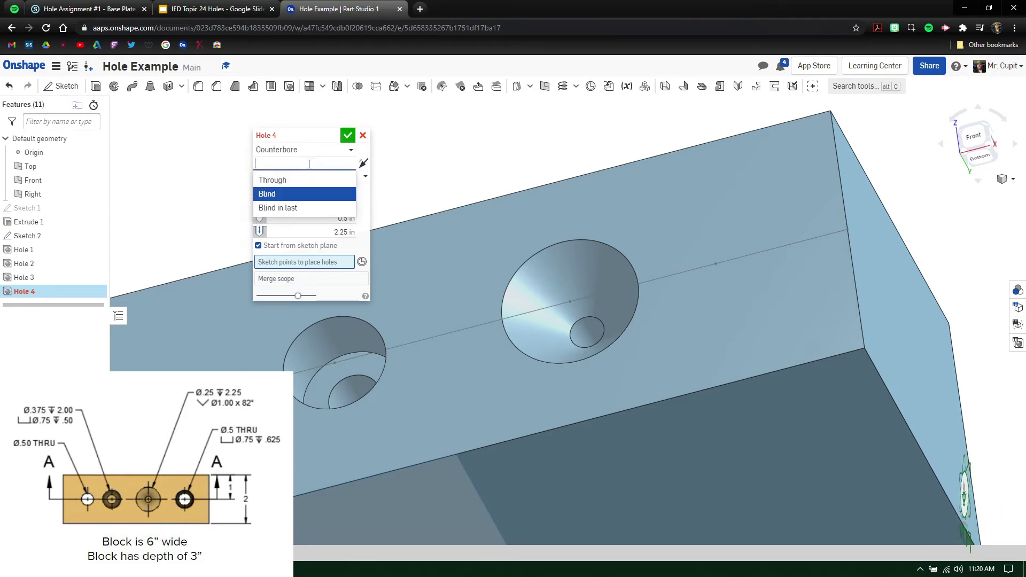
left_click(298, 179)
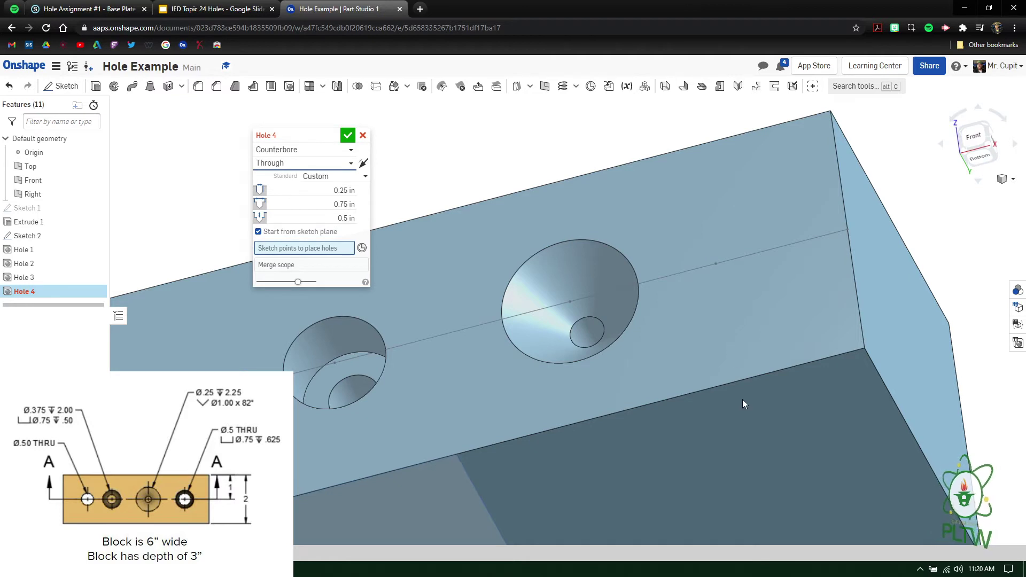
left_click(332, 192)
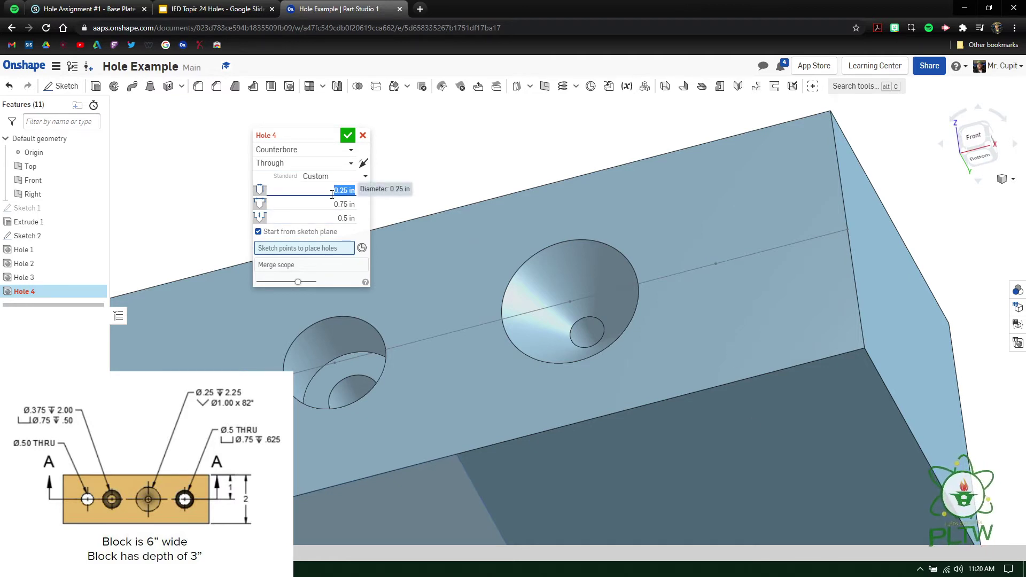
key("BackSpace")
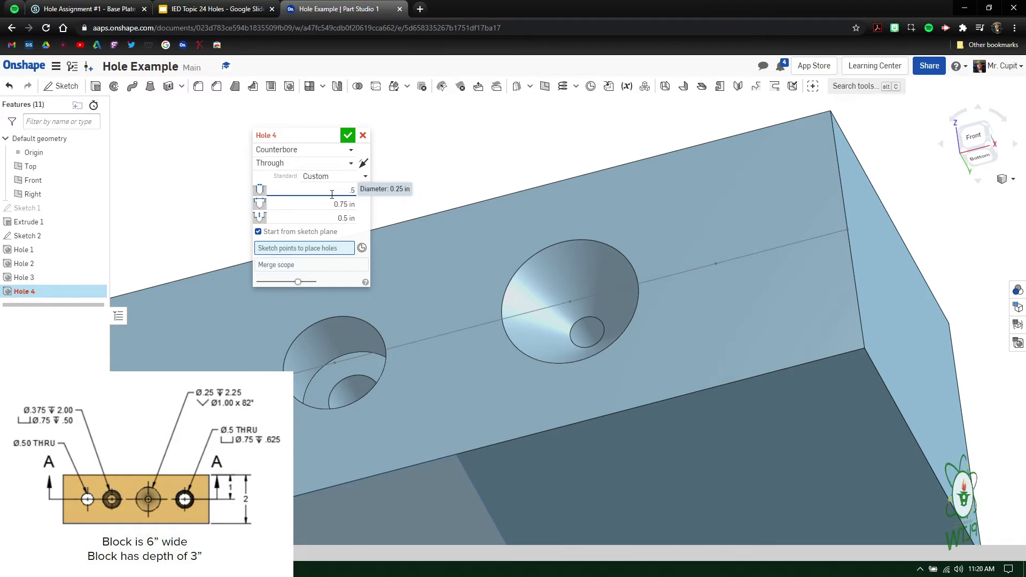
type(".5")
Step: Set the 0.75 in counterbore diameter and 0.625 in depth, place it on the remaining sketch point, and confirm
left_click(333, 203)
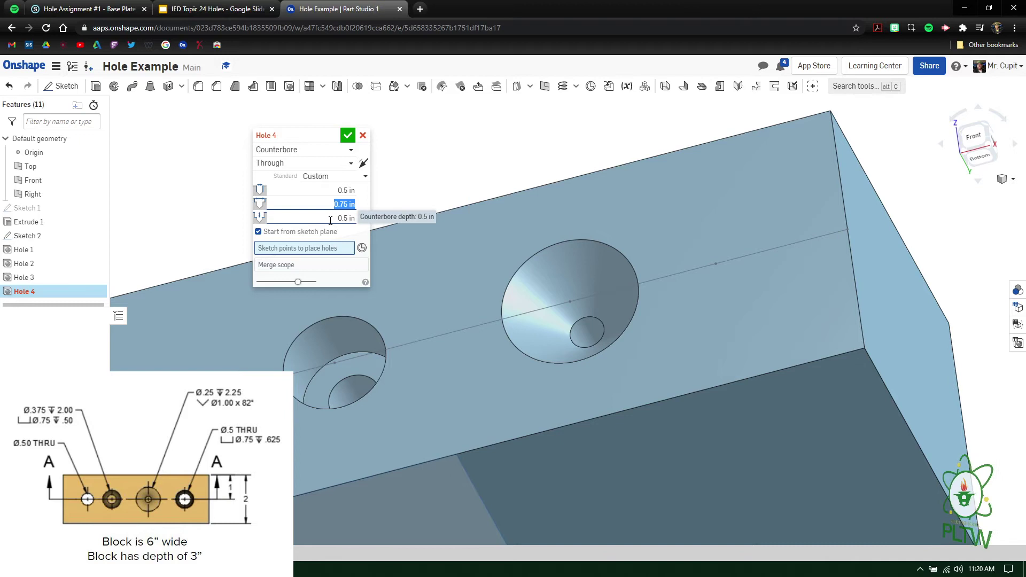
left_click(332, 219)
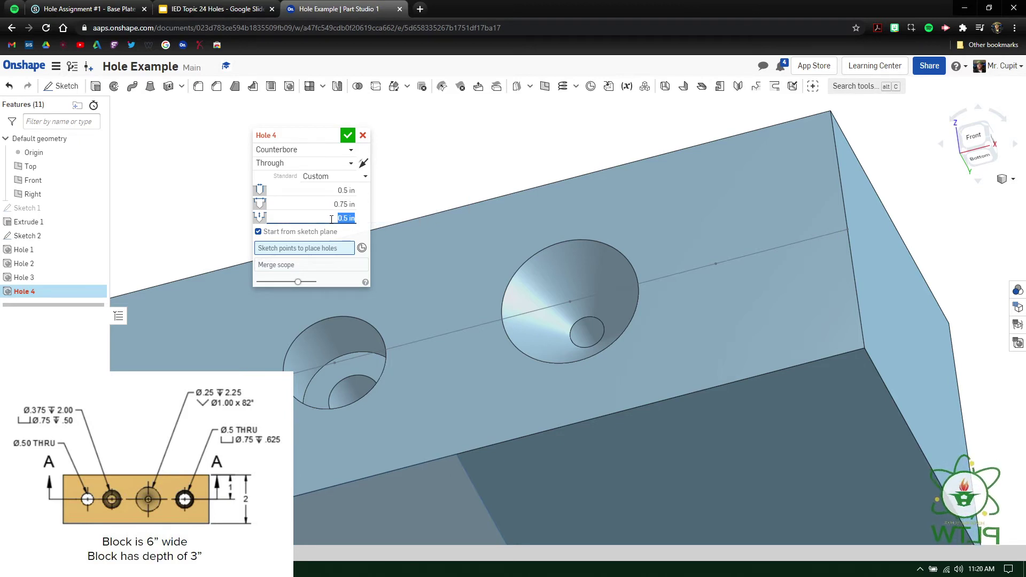
key("BackSpace")
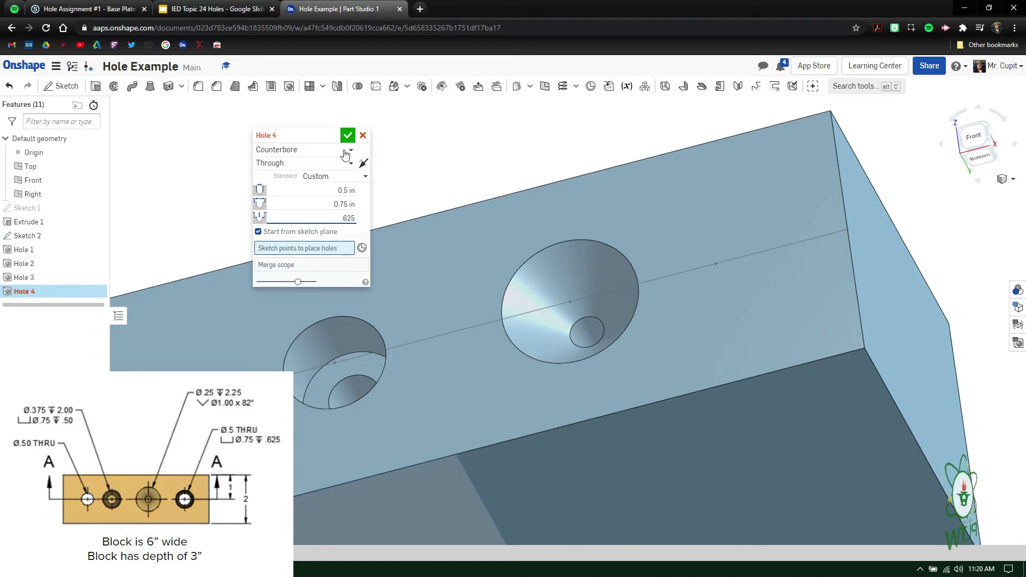
left_click(717, 264)
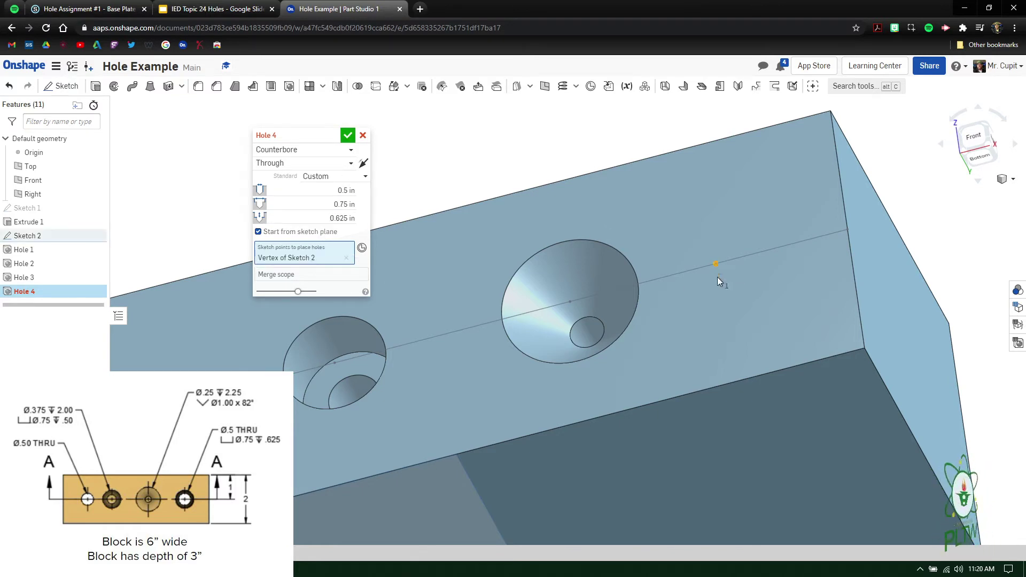
left_click(347, 137)
Step: Orbit the block, snap it to the Front view, and begin a new drawing of the part
right_click_drag(627, 321, 618, 391)
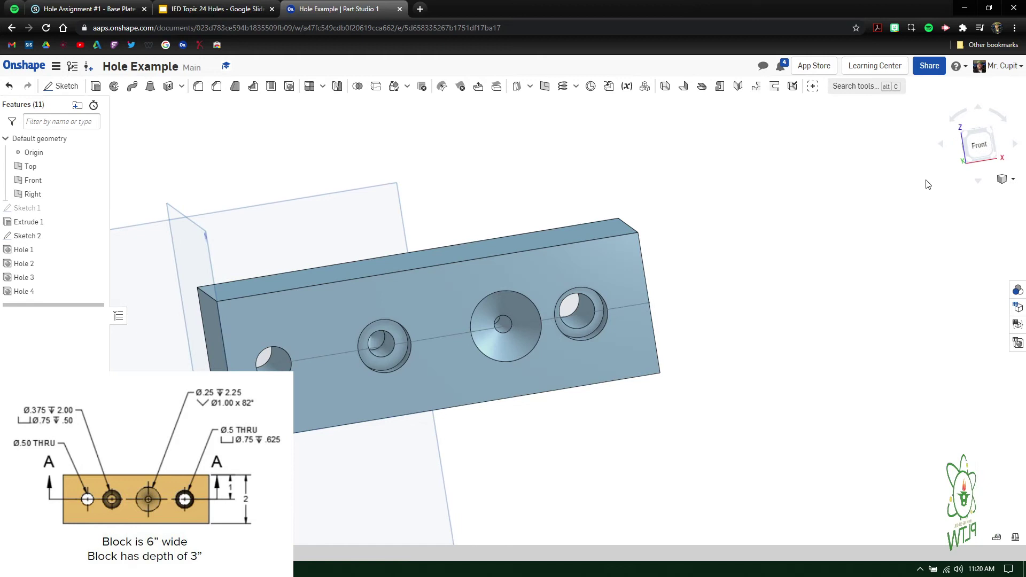
left_click(979, 145)
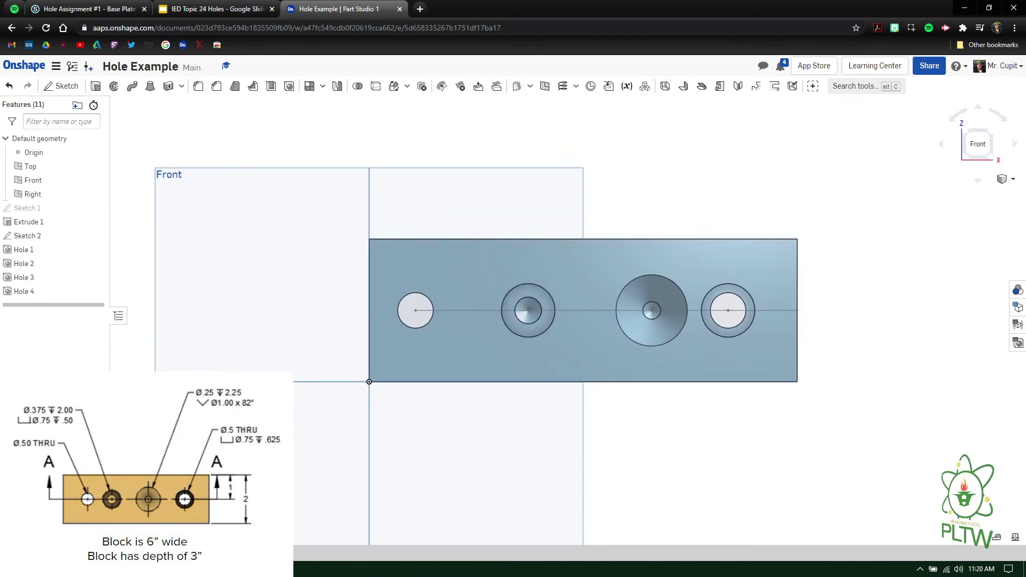
left_click(64, 513)
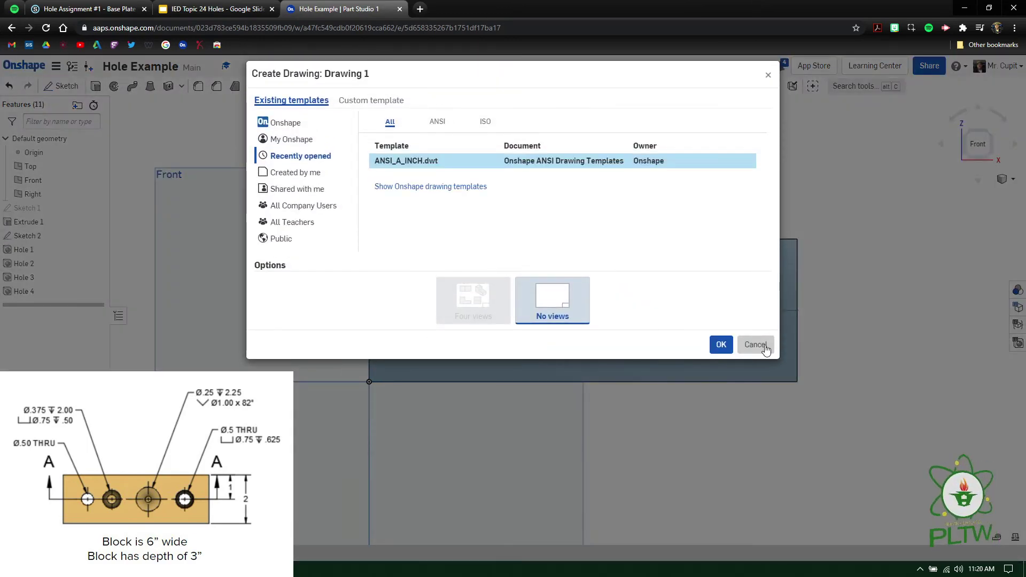
Step: Create Drawing 1 on the ANSI_A_INCH.dwt template with no default views
left_click(755, 345)
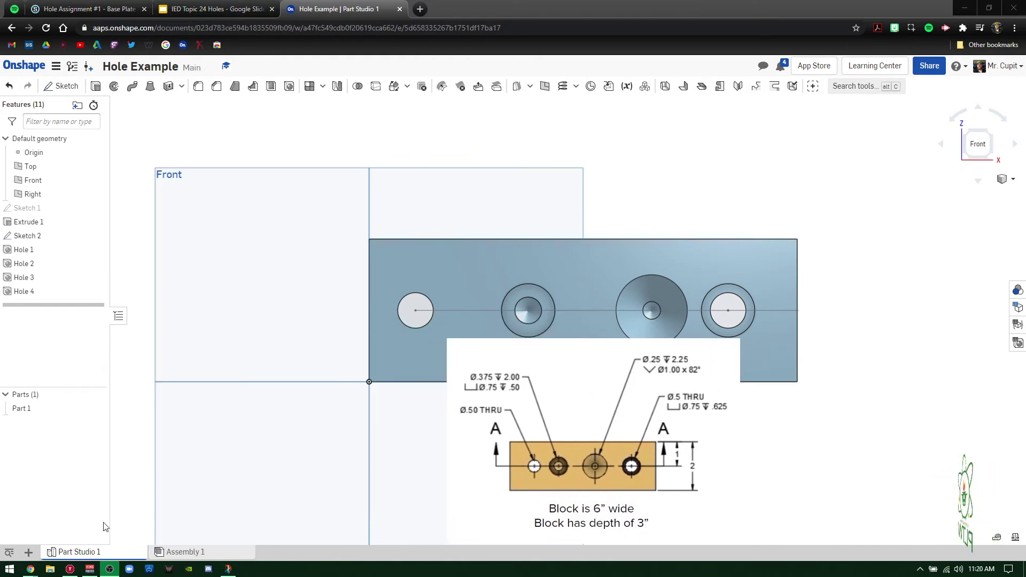
left_click(28, 552)
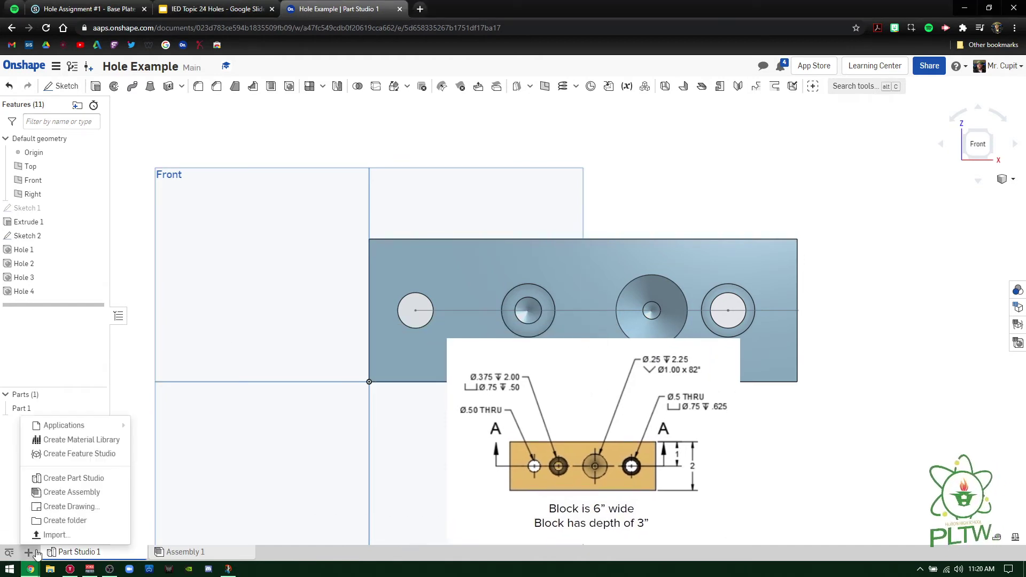
left_click(78, 506)
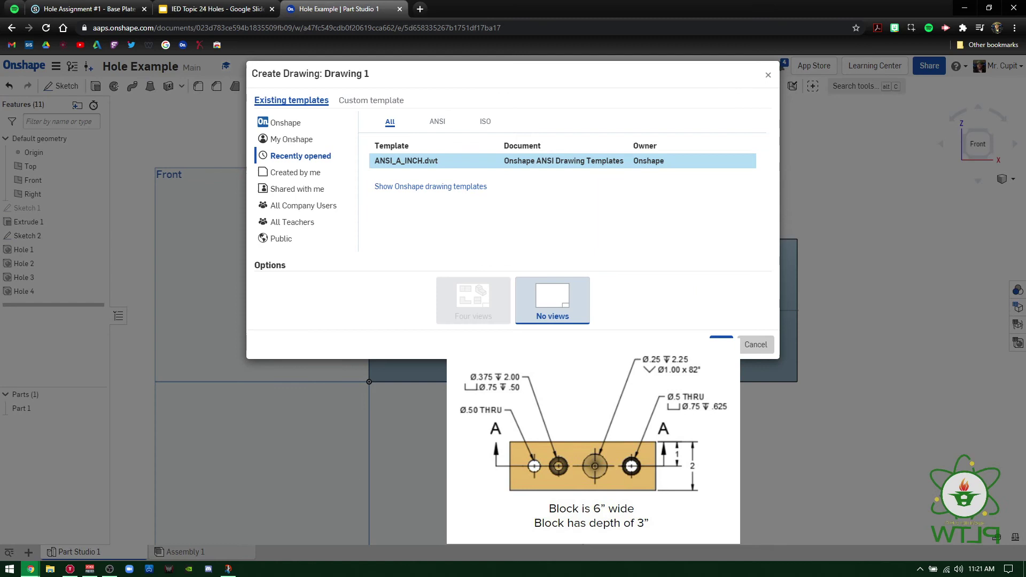
left_click(721, 342)
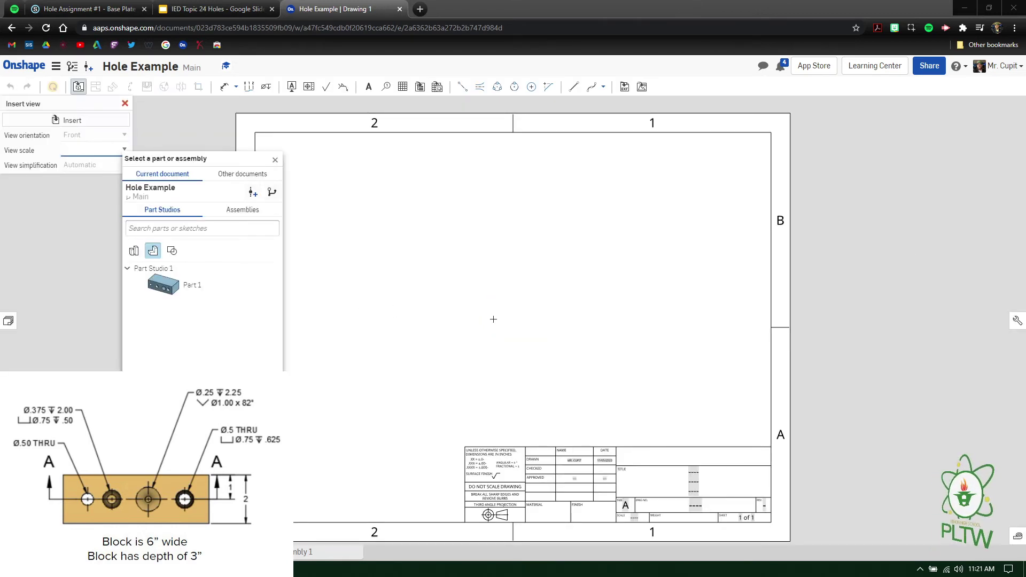
Step: Place Part 1's front view on the sheet at 1:2, then switch to the Schoology tab
left_click(182, 282)
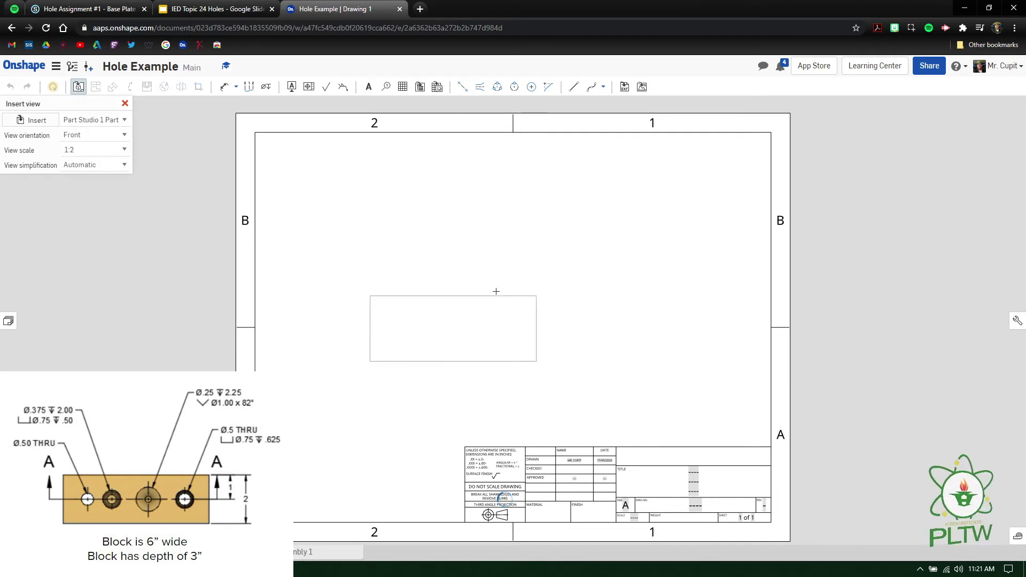
left_click(521, 287)
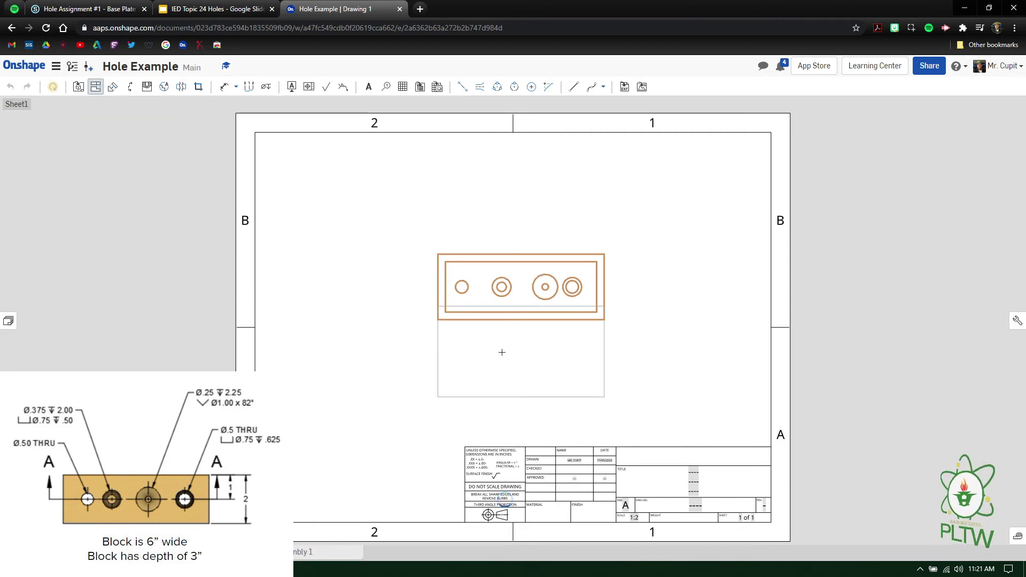
key("Escape")
scroll(540, 278, "up", 5)
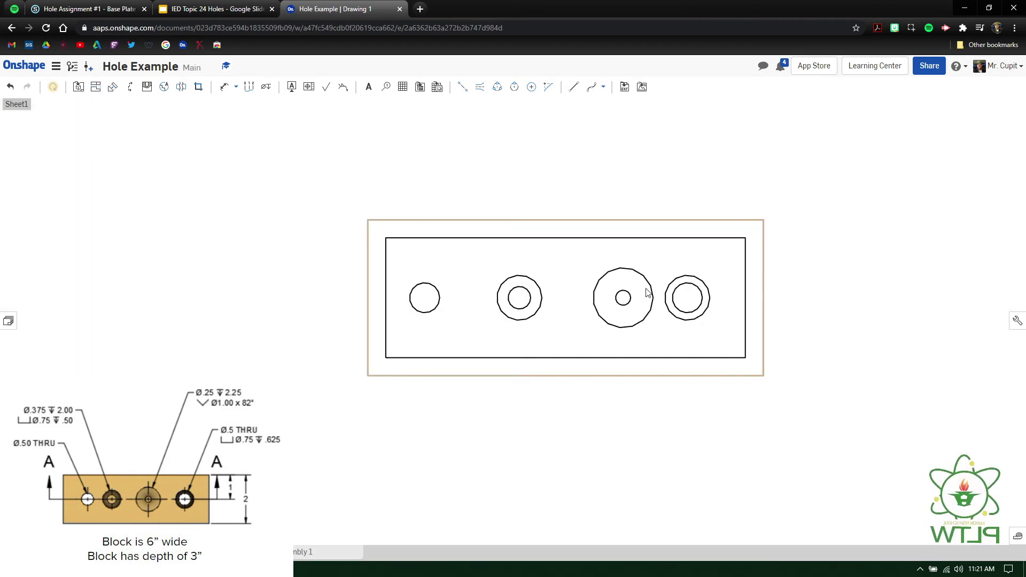
scroll(499, 312, "down", 5)
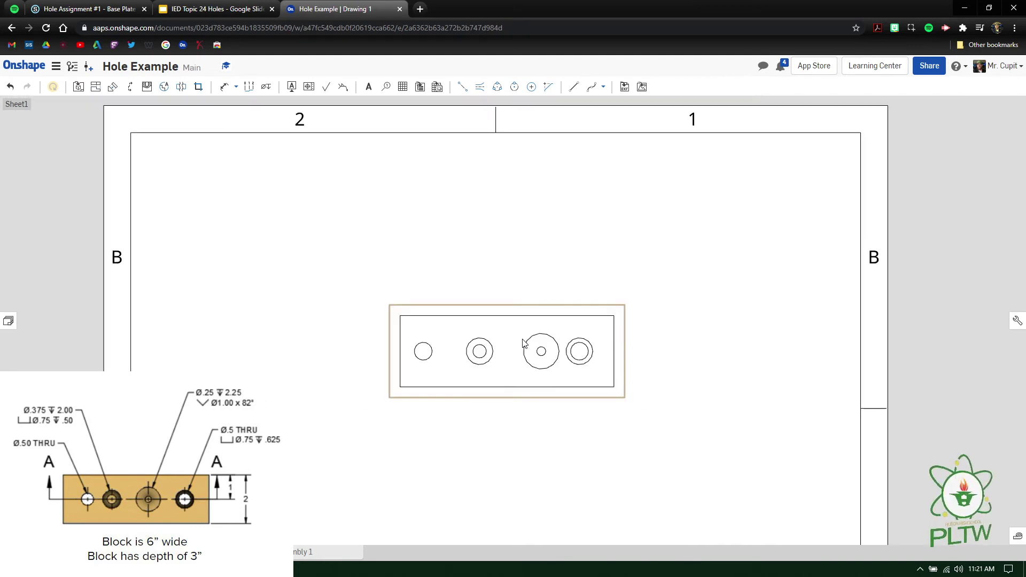
scroll(470, 356, "down", 2)
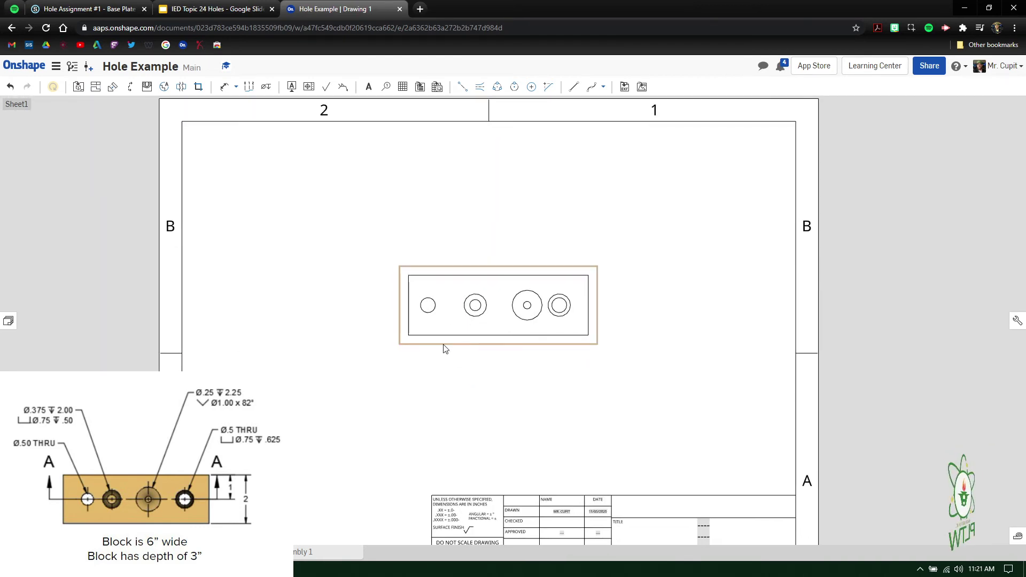
left_click(107, 10)
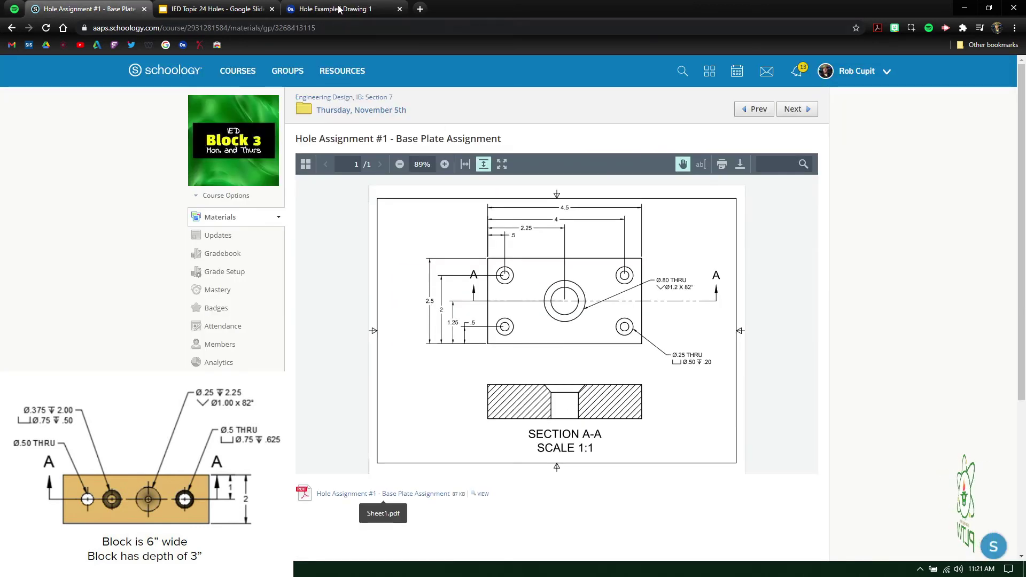
Step: Look over the Hole Assignment #1 base plate PDF in Schoology, then return to Drawing 1
left_click(340, 10)
left_click(105, 7)
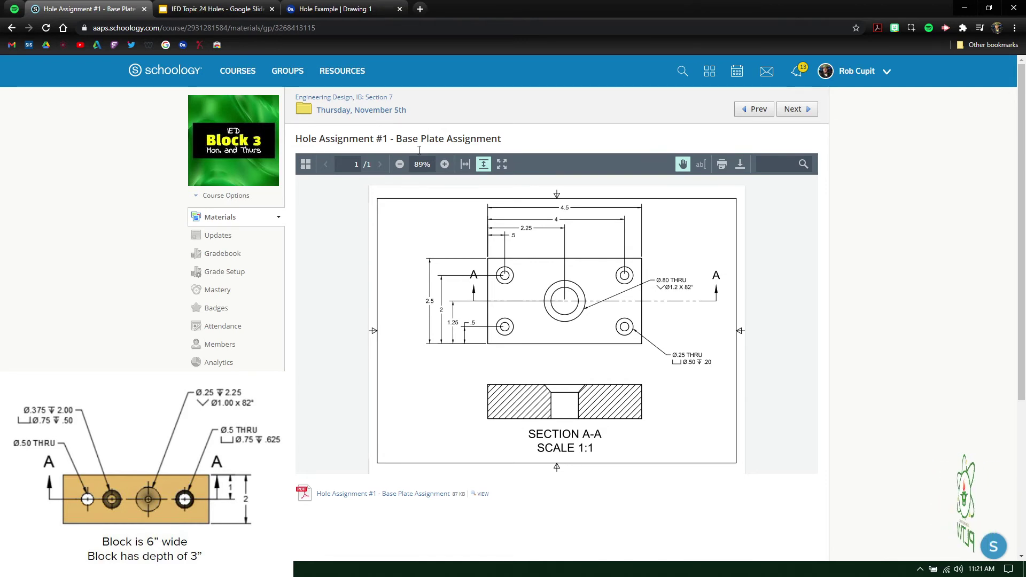
left_click(353, 10)
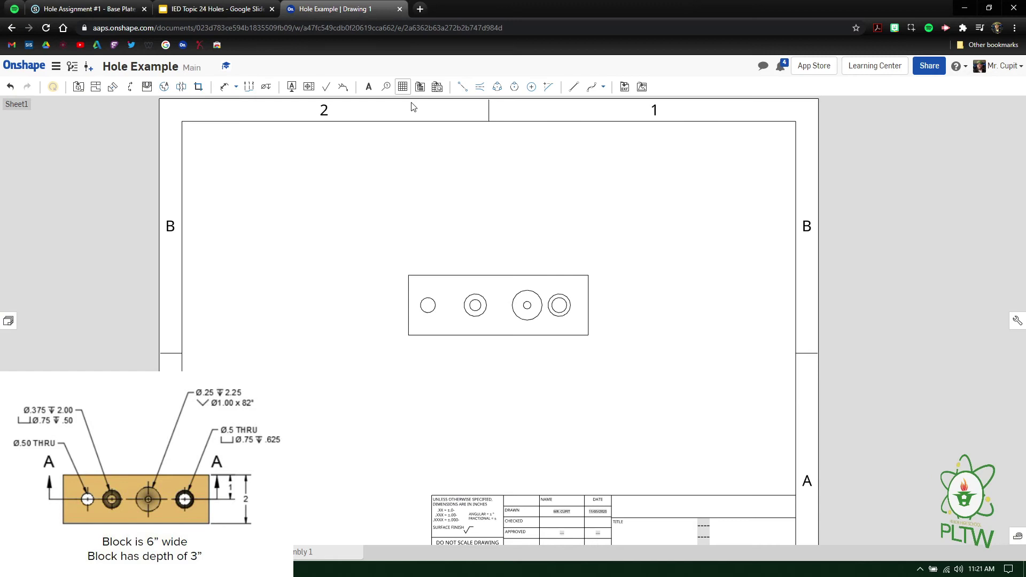
Step: Project a right side view from the front view, placed to its right
left_click(96, 87)
left_click(560, 286)
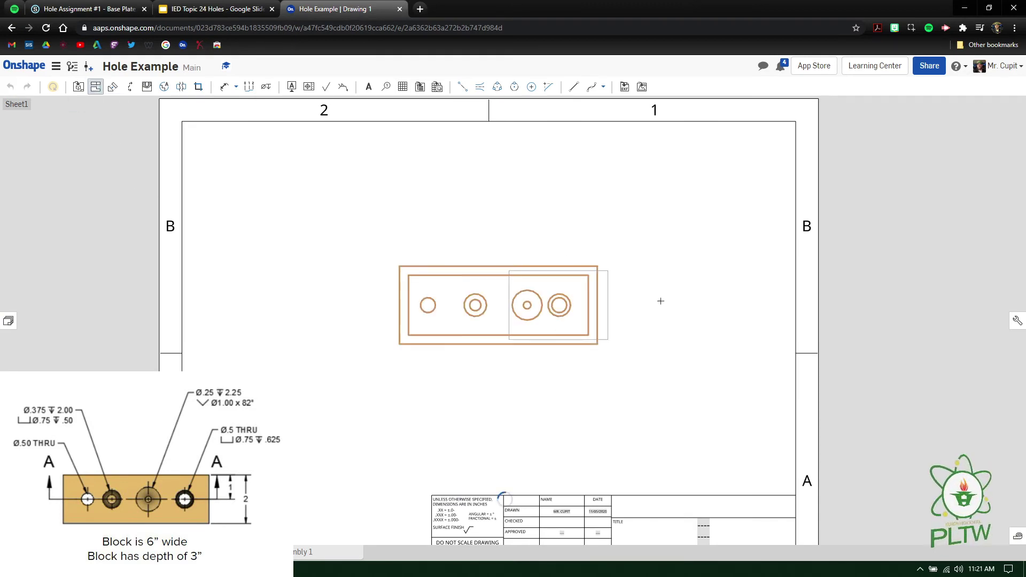
left_click(695, 405)
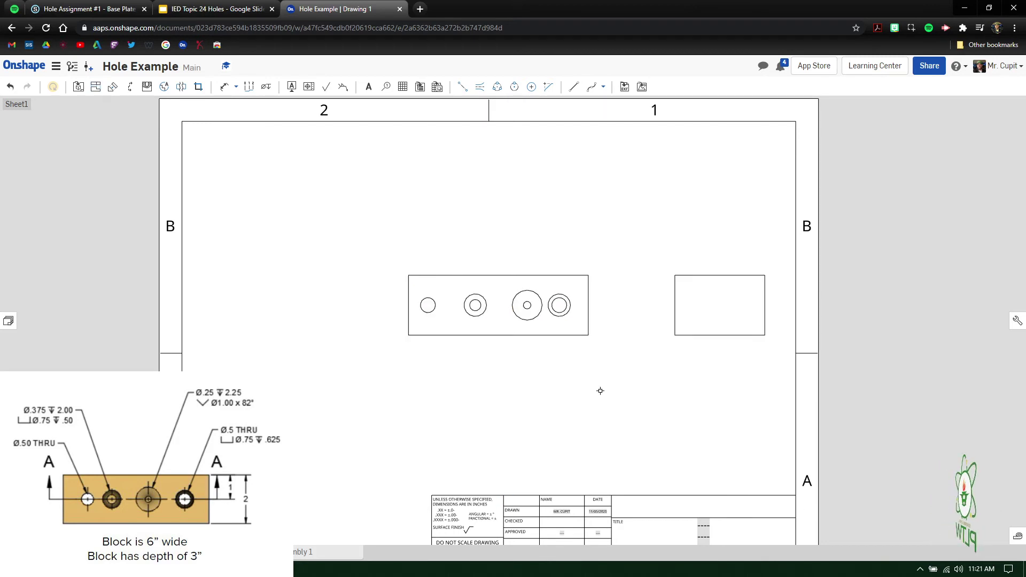
Step: Turn on hidden lines in the side view so the holes show as dashes
double_click(702, 299)
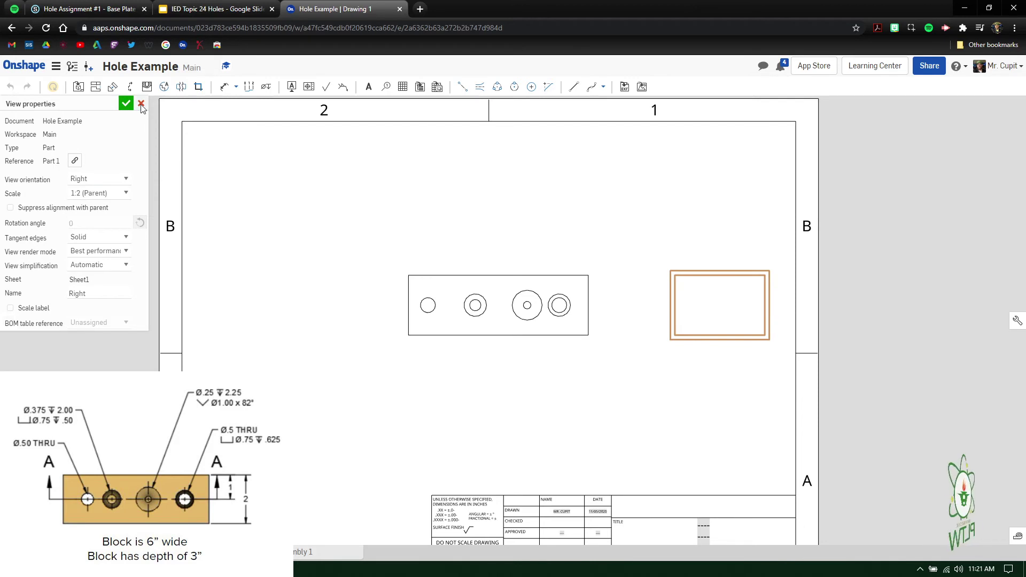
left_click(141, 105)
right_click(711, 307)
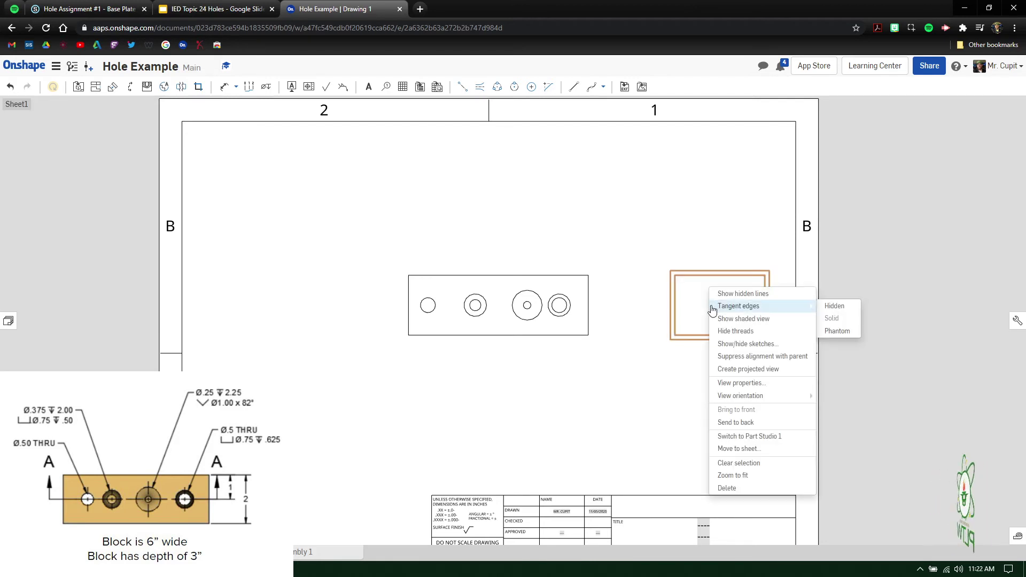
left_click(726, 295)
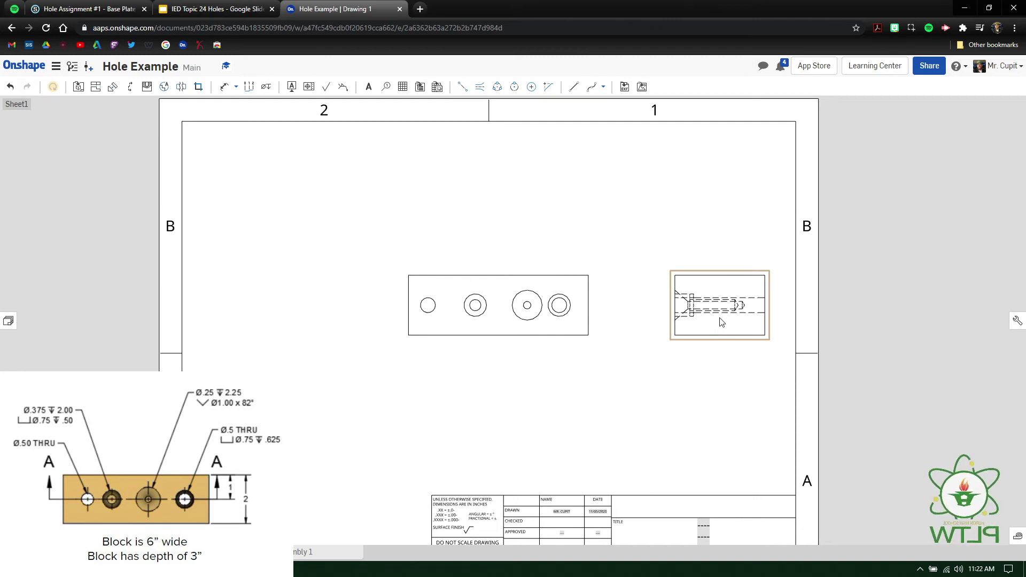
Step: Dimension the left hole centre 1.000 above the bottom-left corner, placed left of the front view
left_click(225, 87)
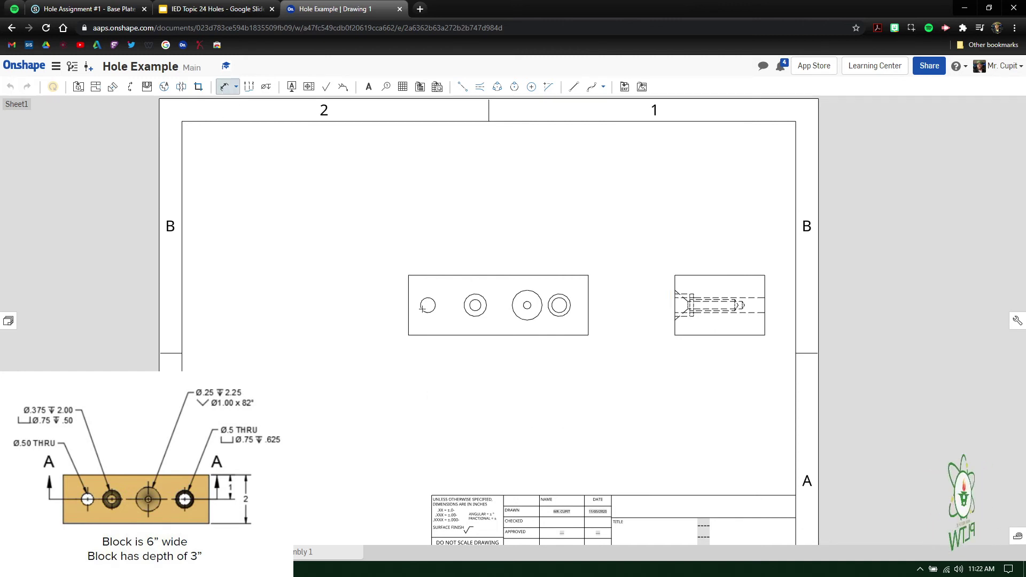
scroll(425, 305, "up", 5)
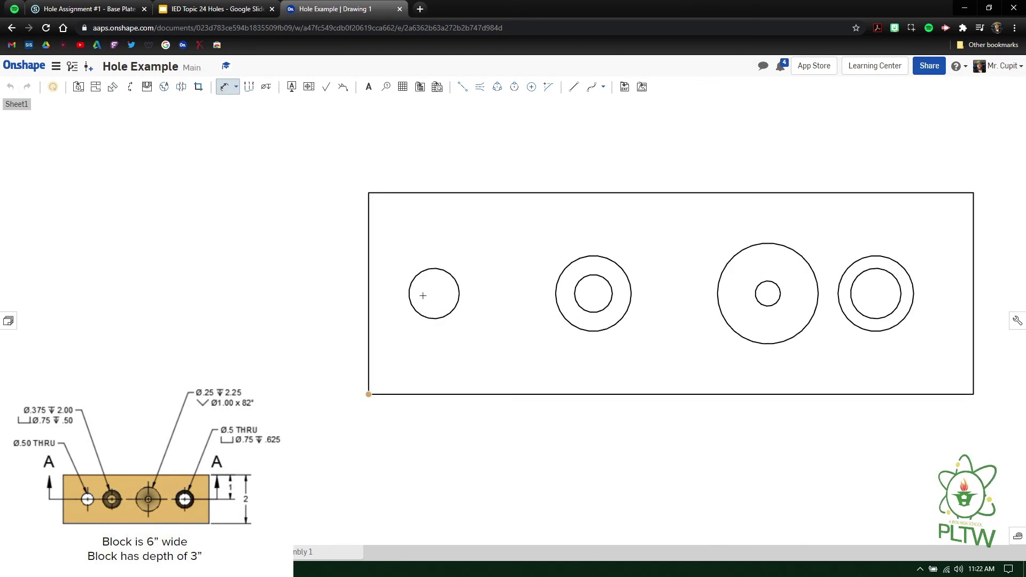
left_click(401, 288)
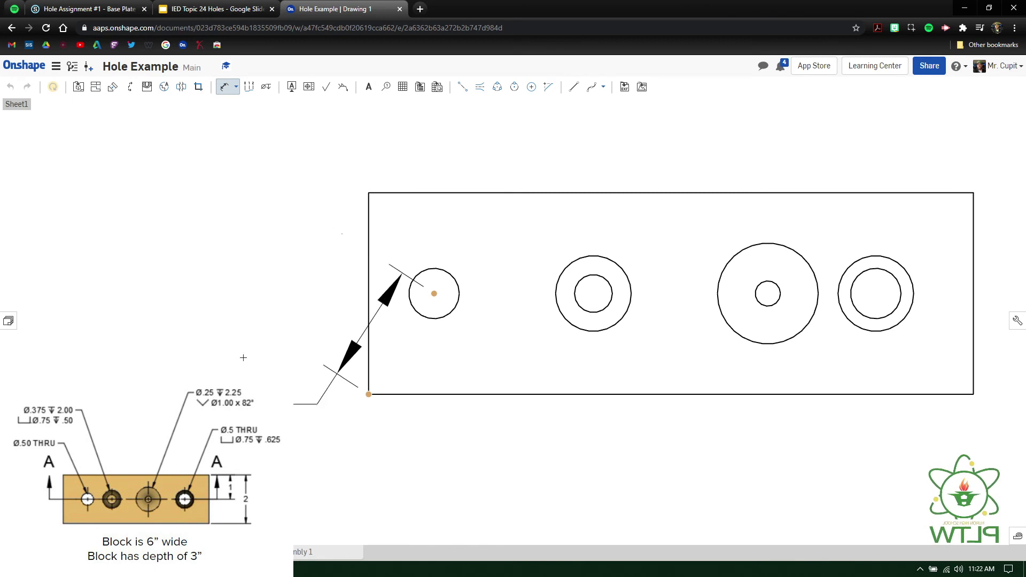
left_click(208, 331)
scroll(358, 307, "down", 5)
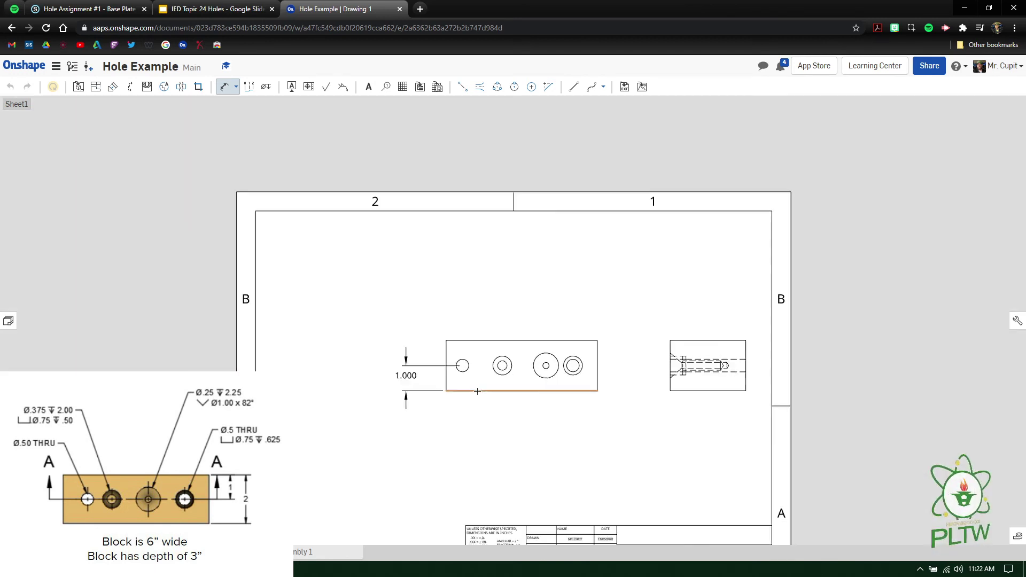
scroll(322, 318, "up", 3)
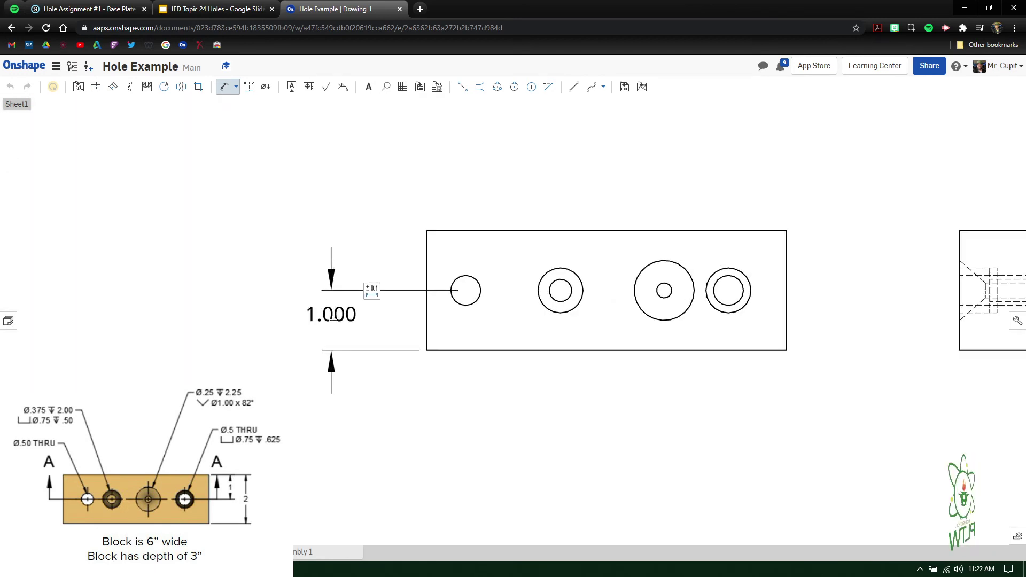
scroll(333, 316, "down", 2)
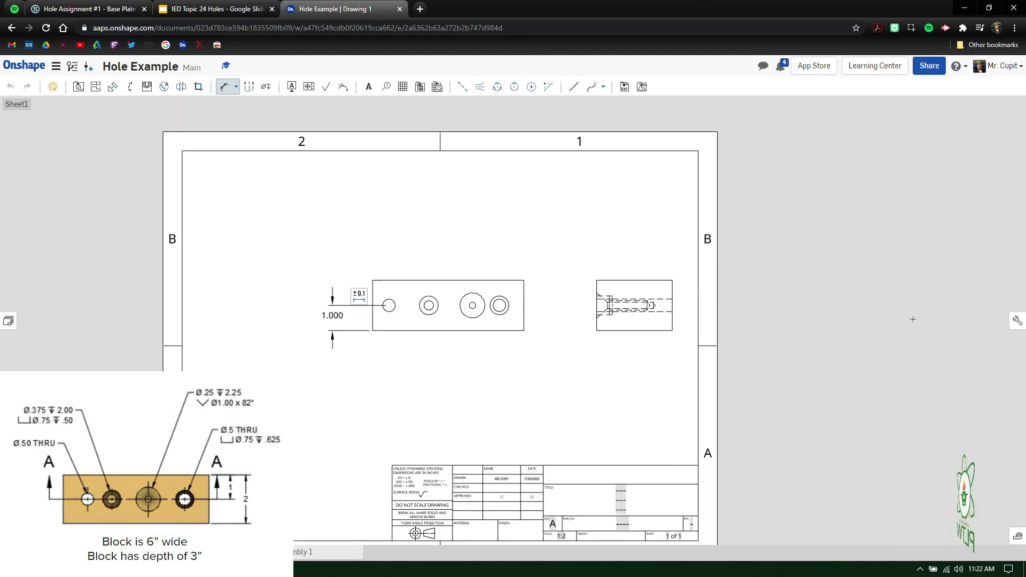
key("Escape")
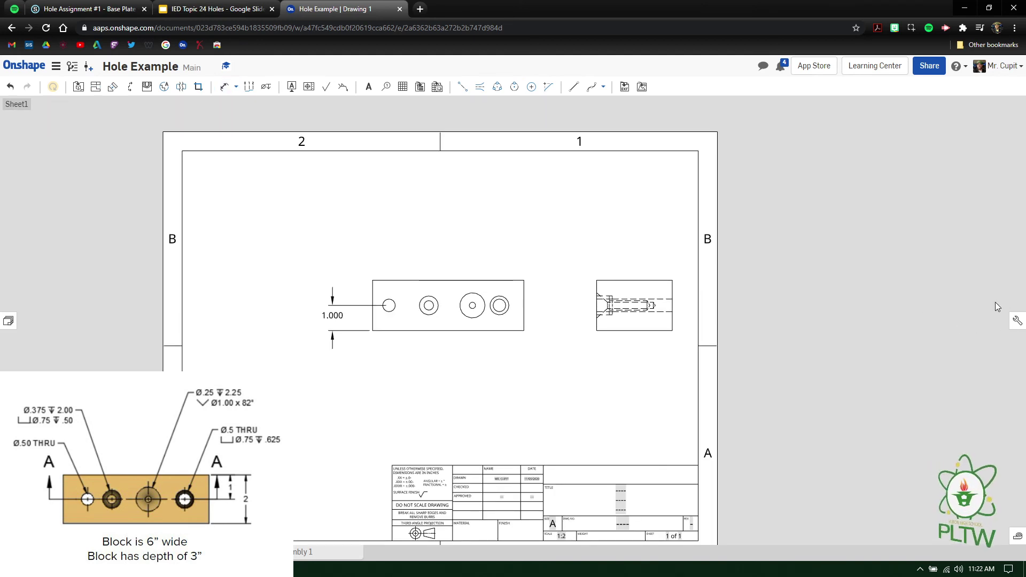
Step: Change the drawing's Primary Precision from 0.123 to 0.12 in Drawing properties
left_click(1017, 321)
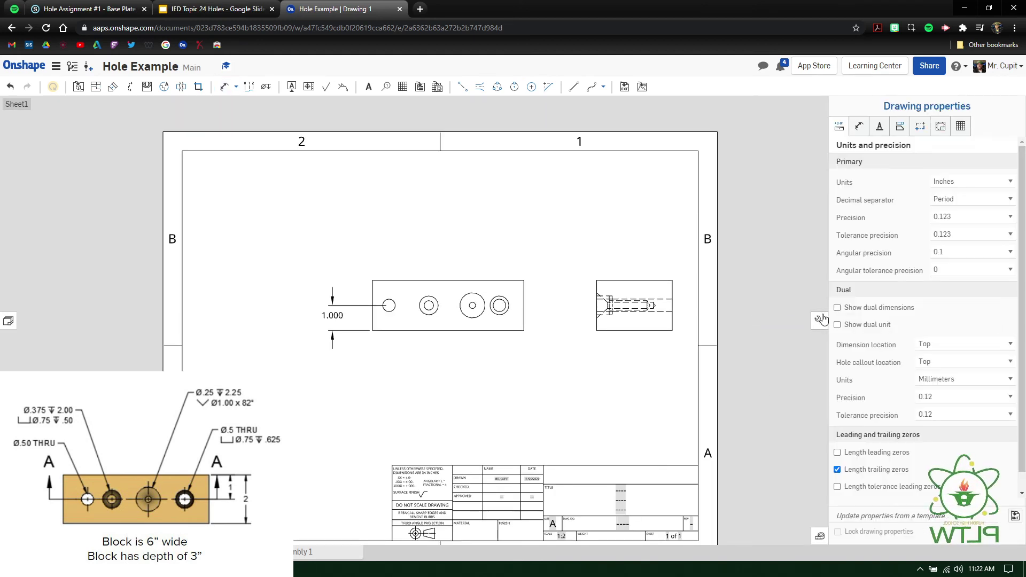
left_click(971, 218)
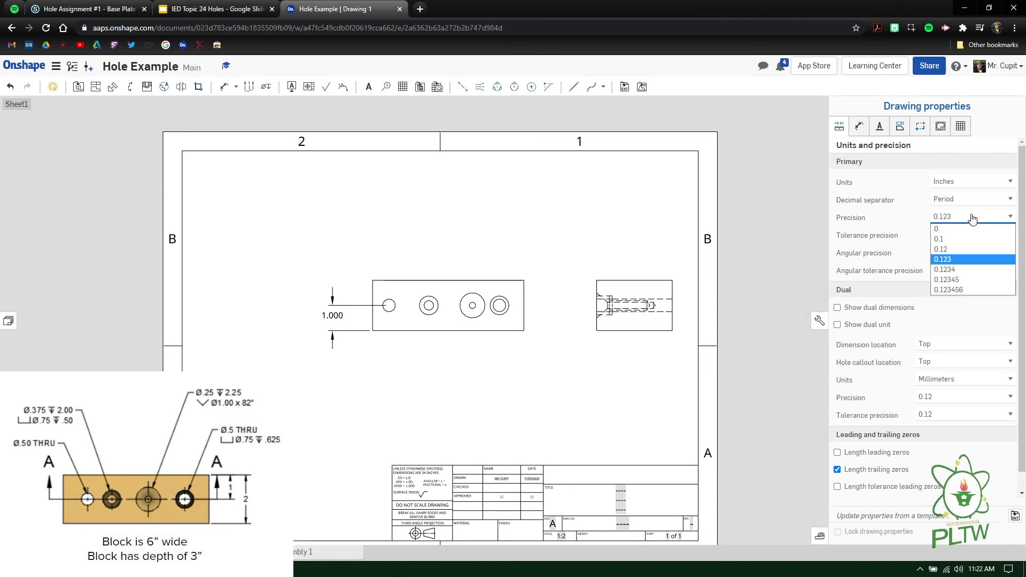
left_click(962, 251)
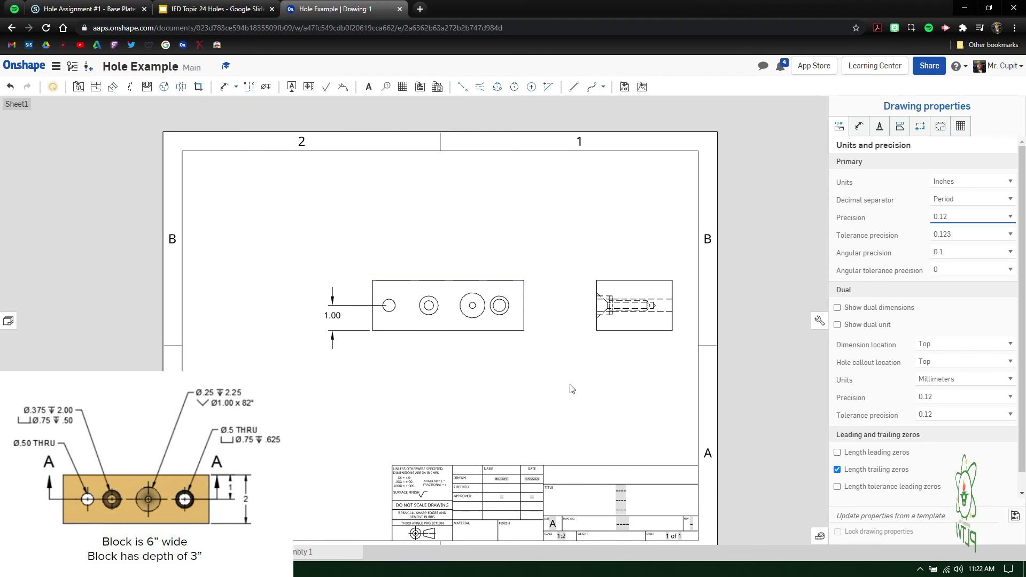
scroll(387, 352, "up", 5)
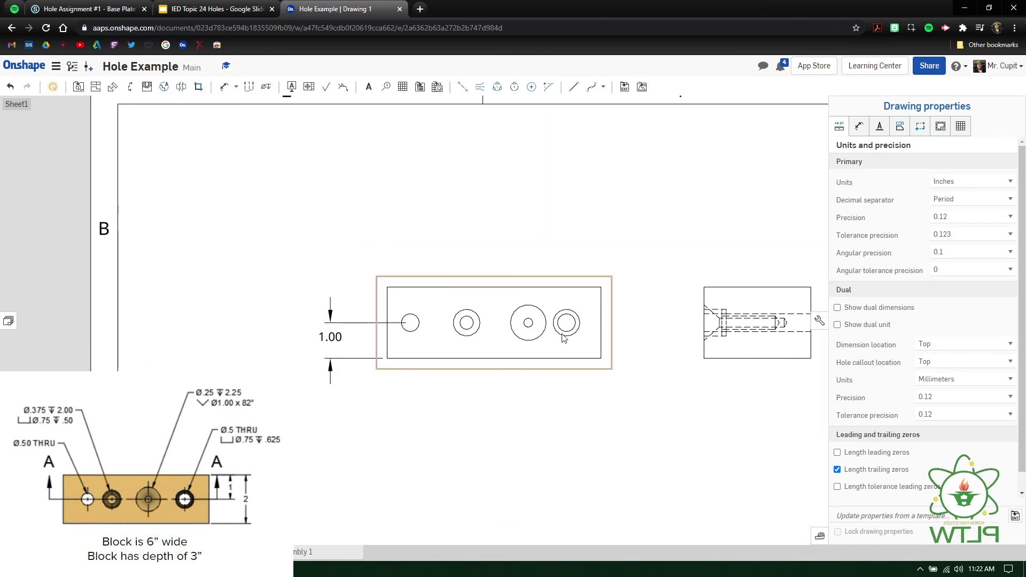
left_click(820, 324)
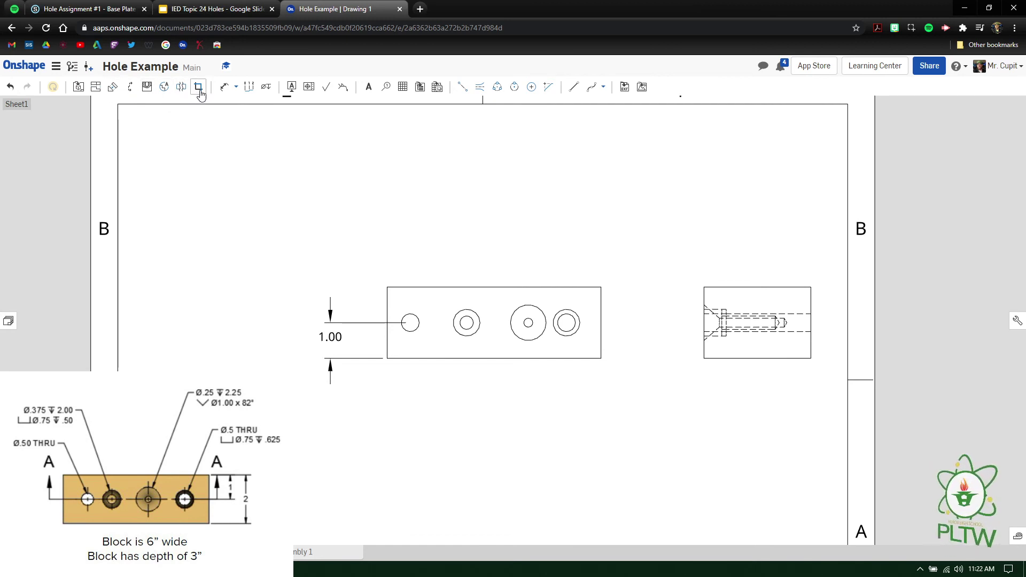
Step: Add callouts above the block for the Ø.50 THRU hole and the Ø.38 counterbored hole
left_click(270, 88)
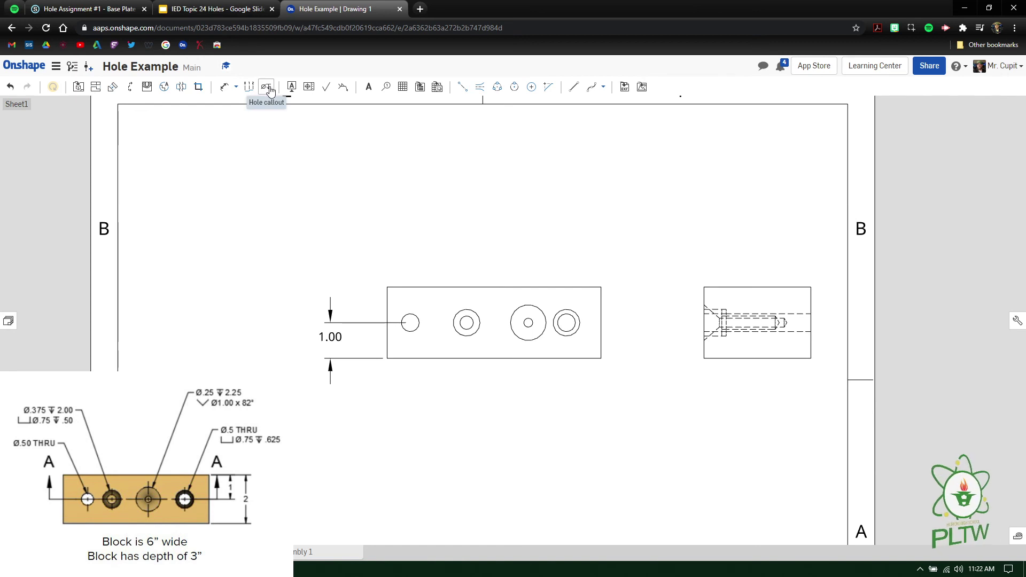
scroll(427, 246, "up", 4)
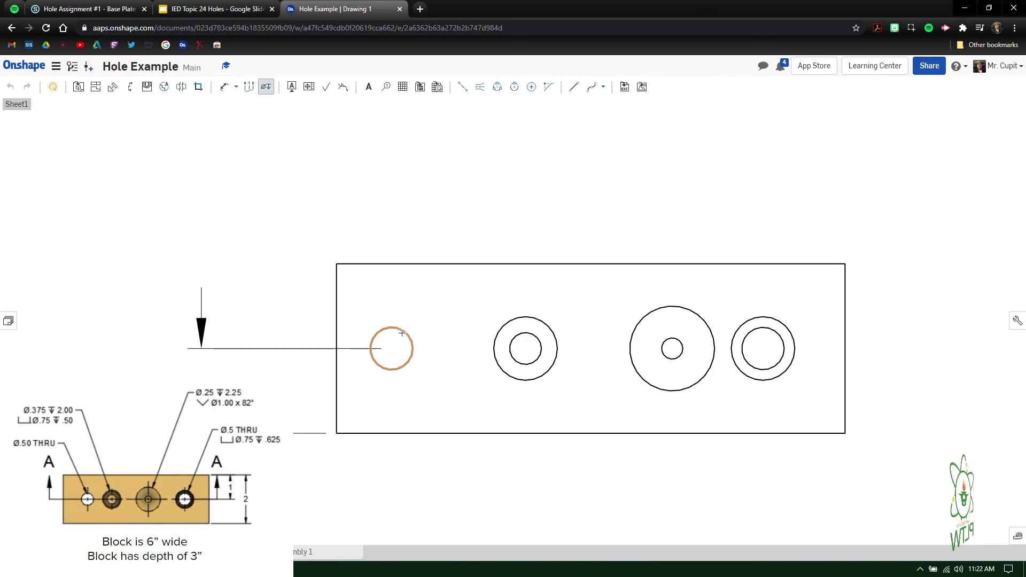
left_click(399, 313)
scroll(355, 97, "down", 2)
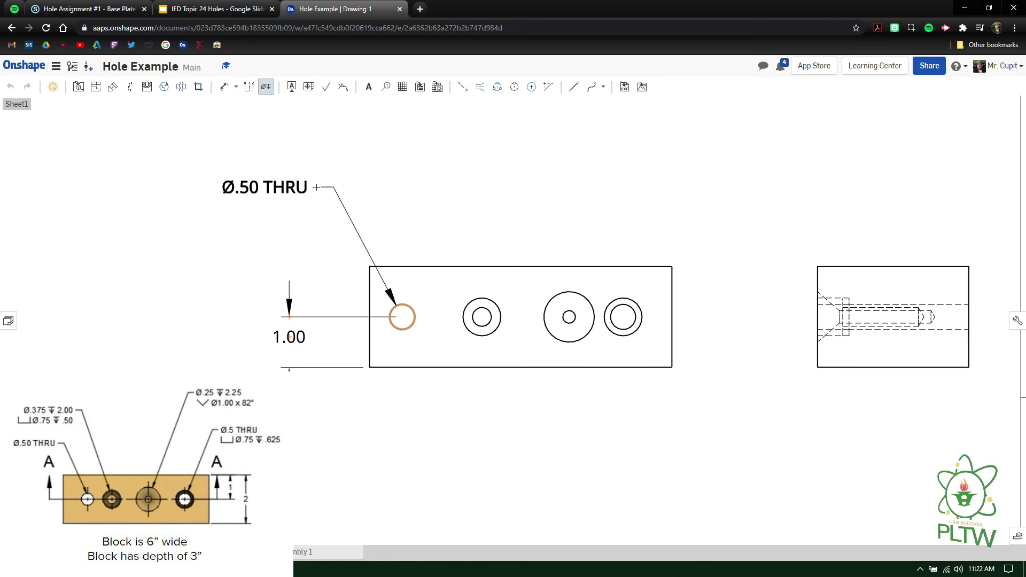
left_click(315, 187)
left_click(478, 298)
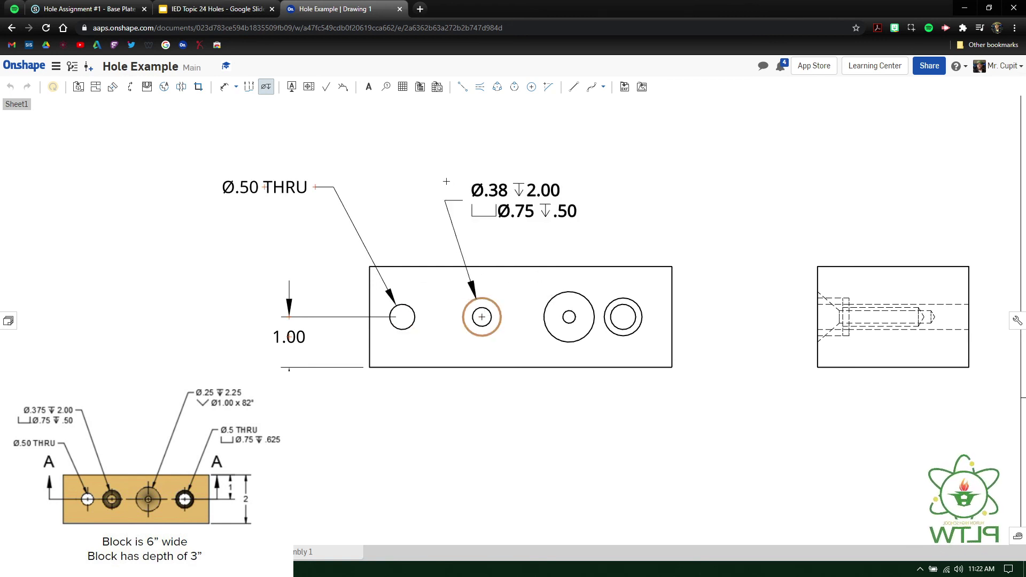
left_click(437, 164)
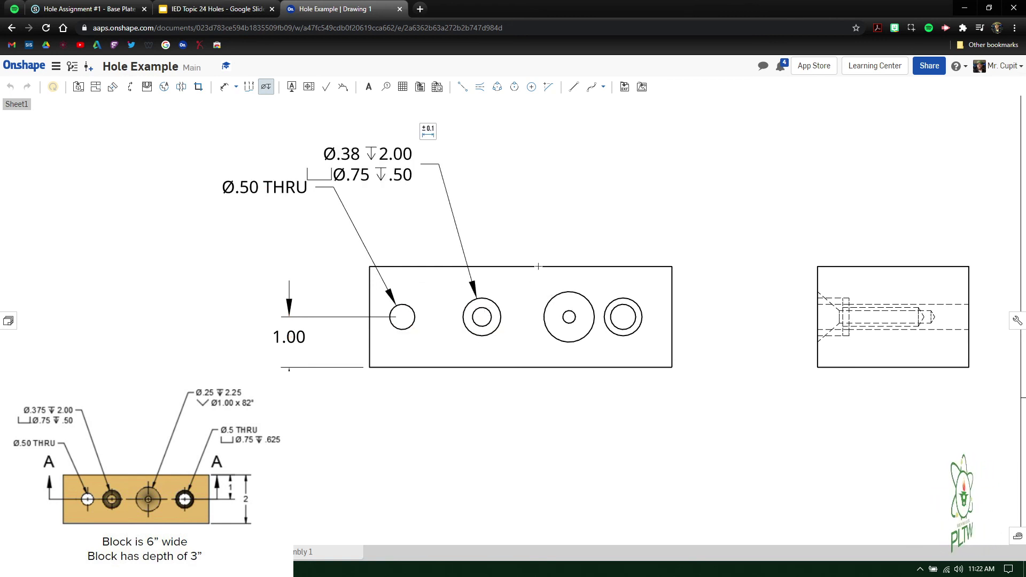
Step: Add callouts for the Ø.25 countersink and the fourth hole, then spread the callouts apart
left_click(564, 292)
left_click(549, 164)
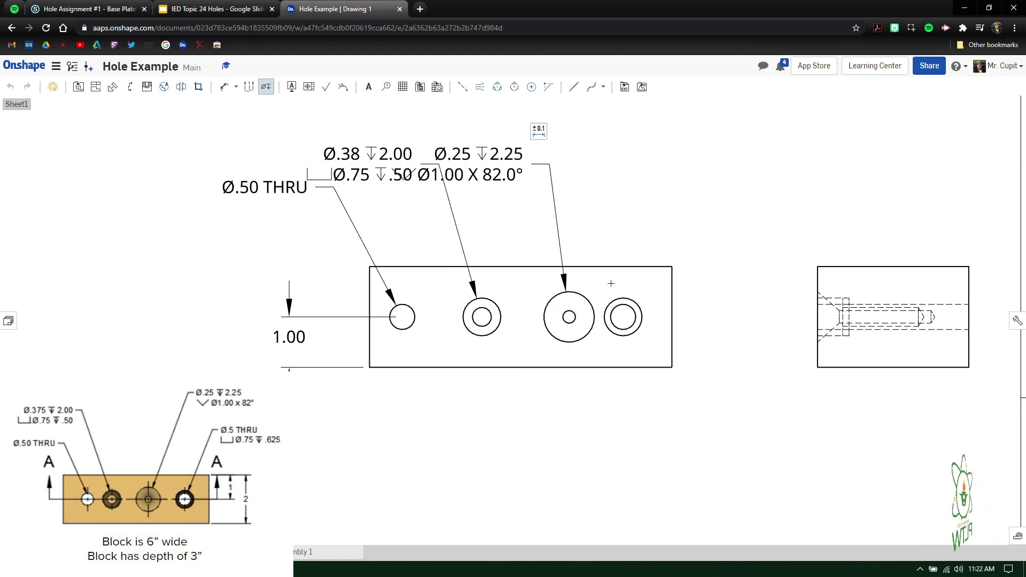
left_click(630, 298)
left_click(668, 177)
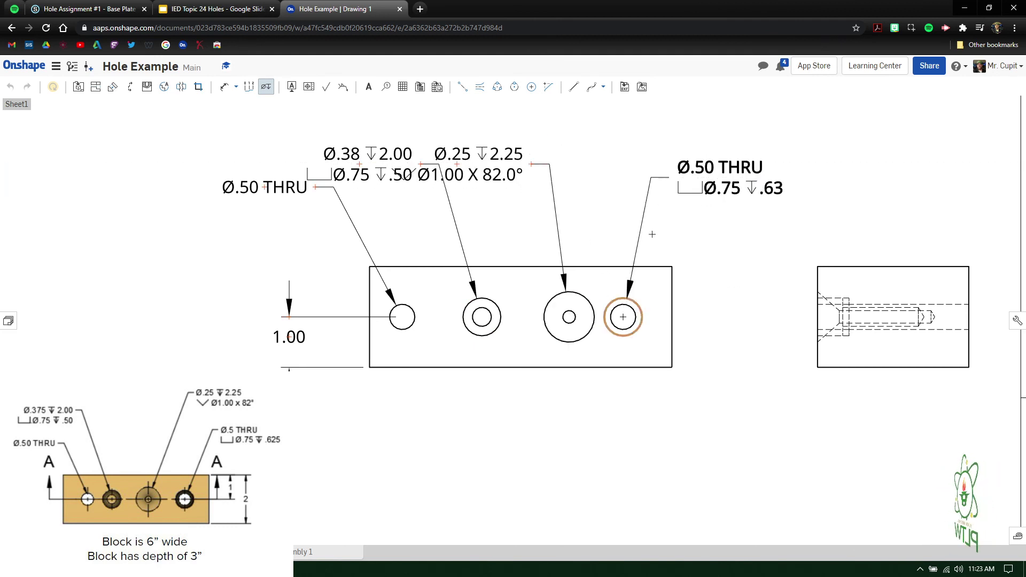
key("Escape")
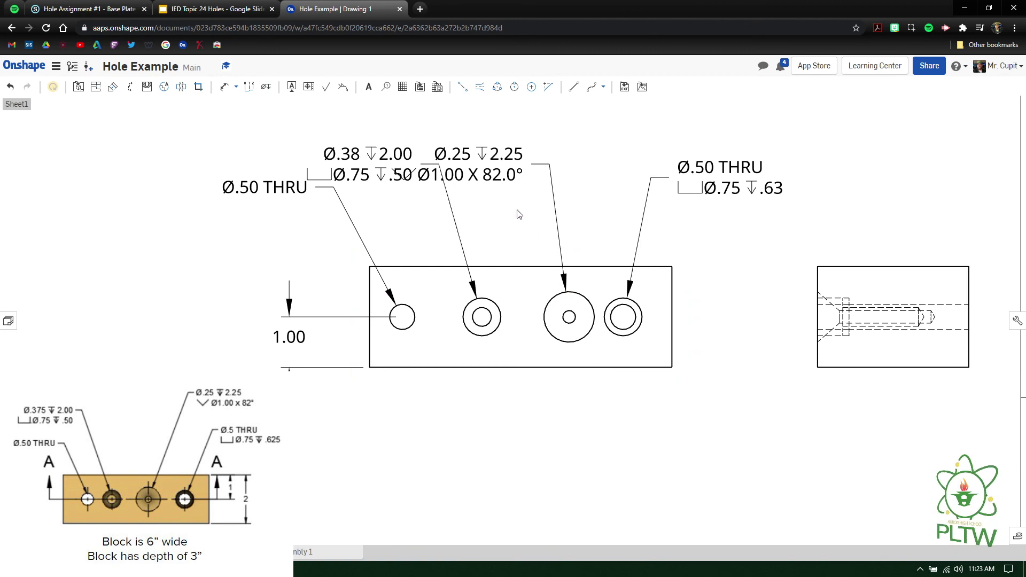
left_click_drag(441, 167, 514, 168)
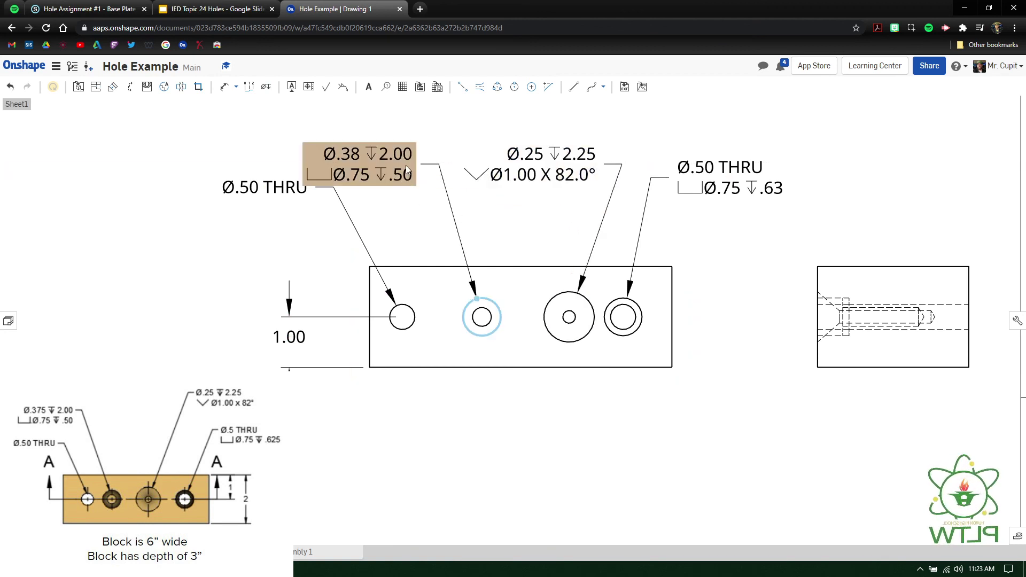
left_click_drag(406, 165, 341, 123)
scroll(834, 161, "down", 5)
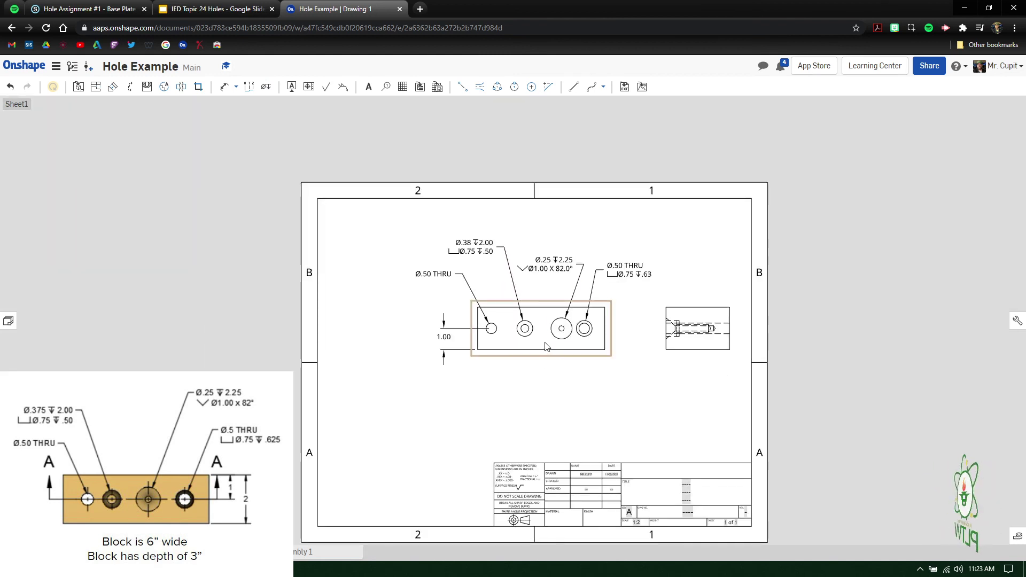
double_click(546, 346)
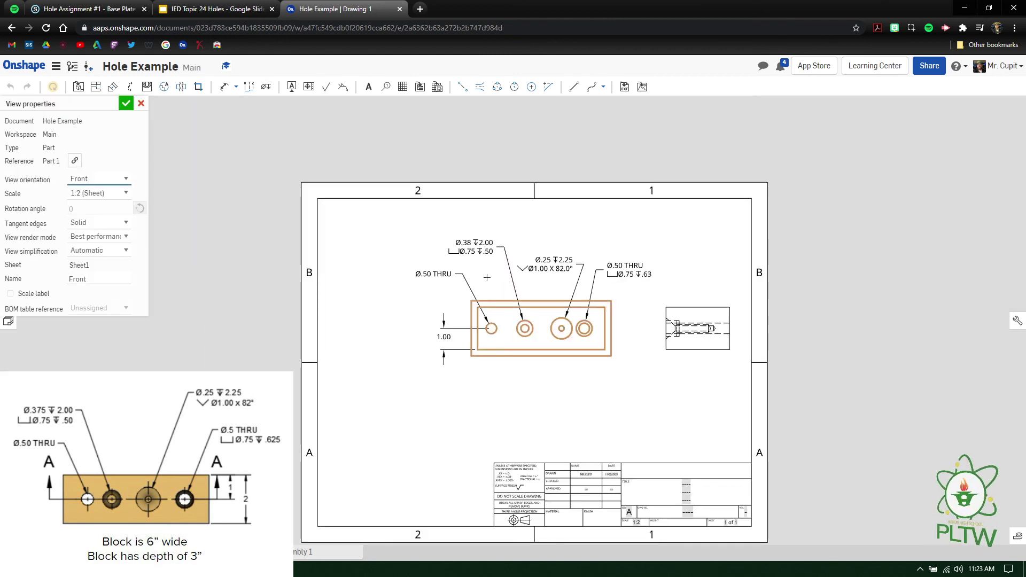
left_click(126, 193)
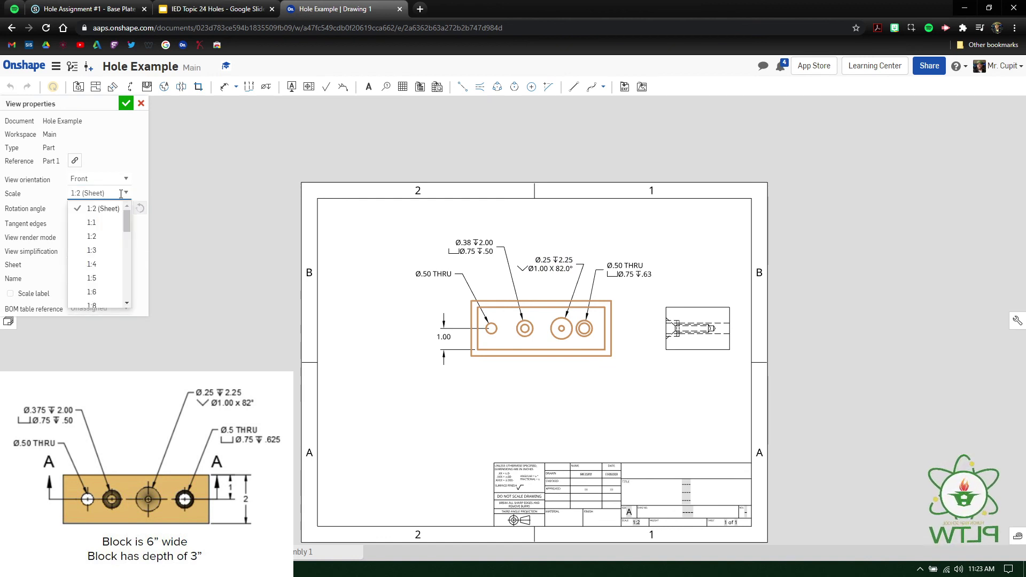
left_click(93, 222)
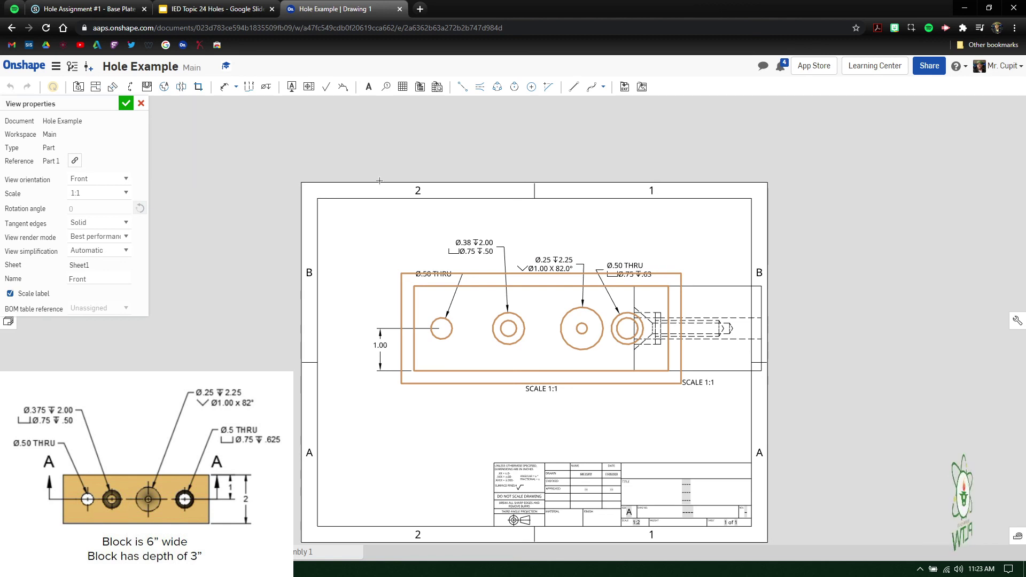
left_click(118, 196)
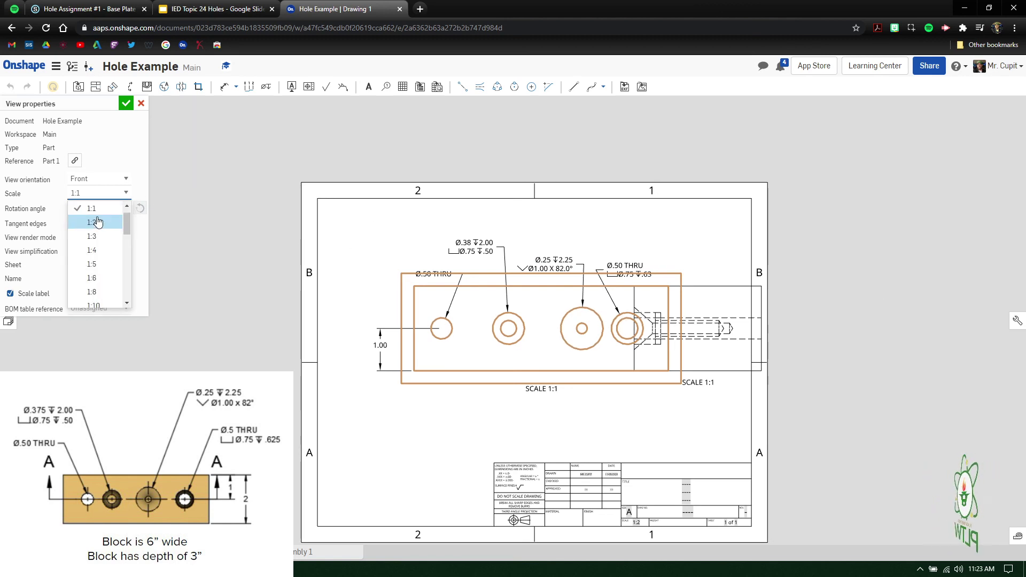
left_click(96, 235)
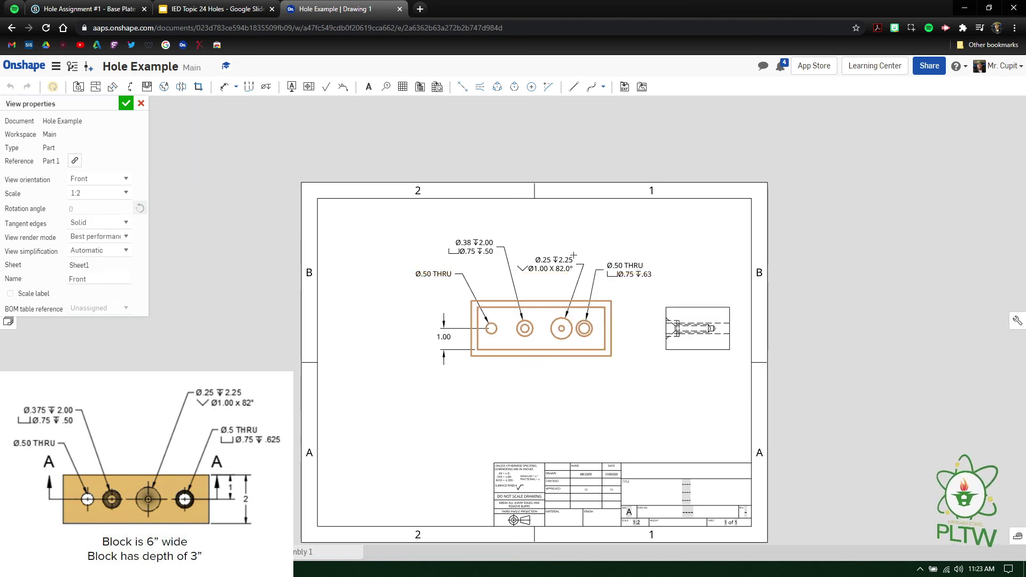
left_click(125, 103)
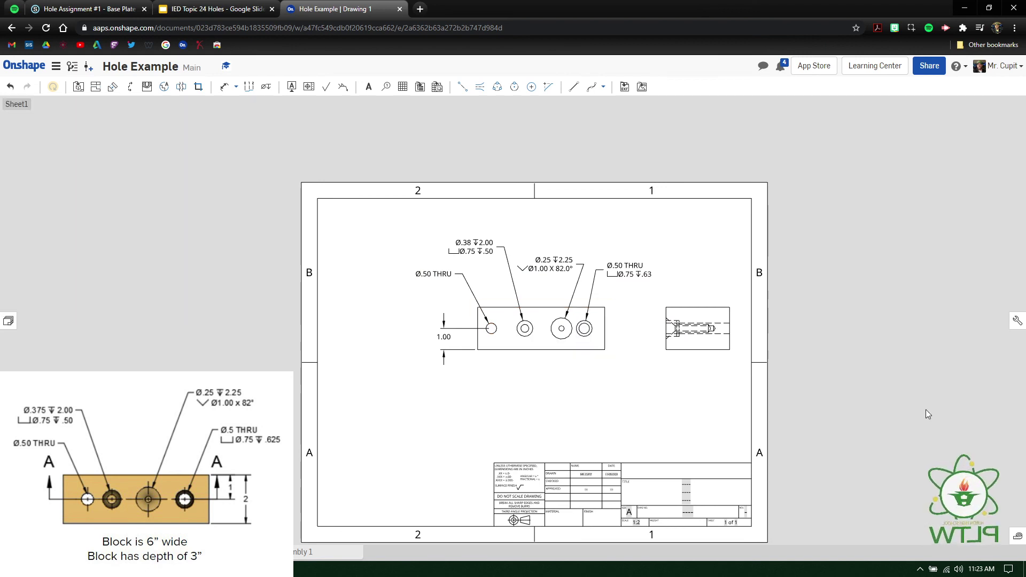
Step: Enter the author's name in the title block's TITLE cell and confirm the note
double_click(691, 483)
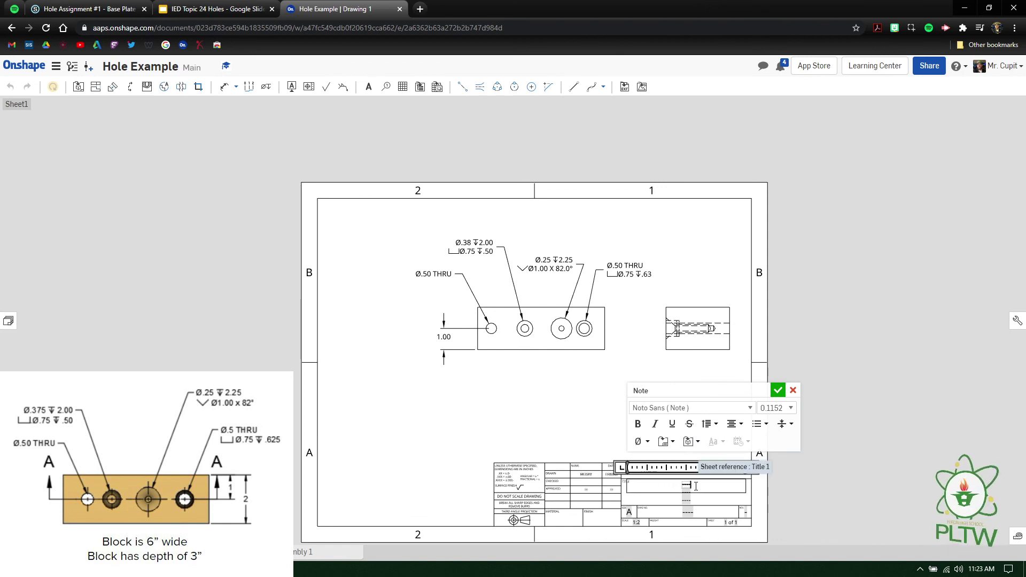
type("M")
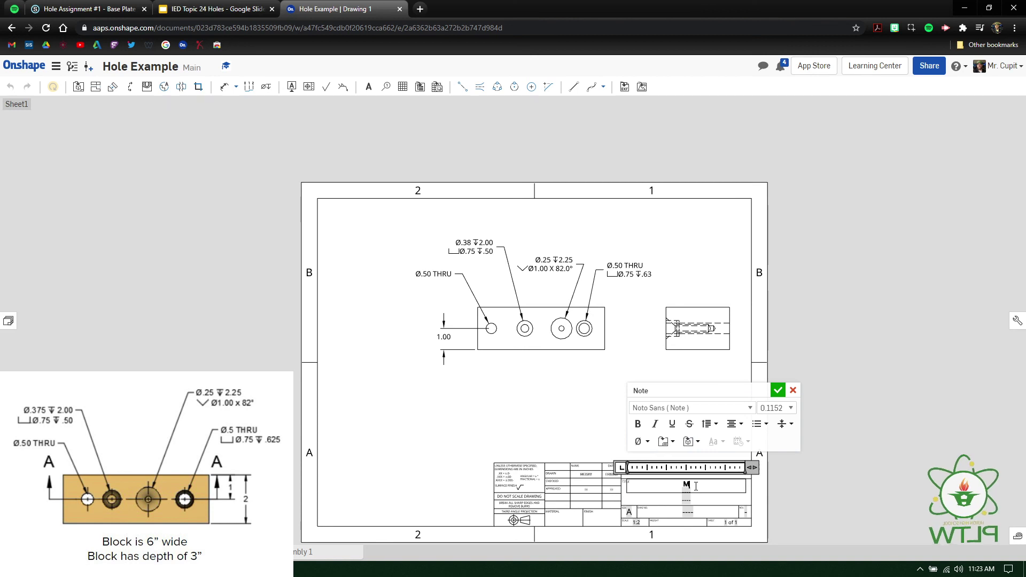
type("r. C")
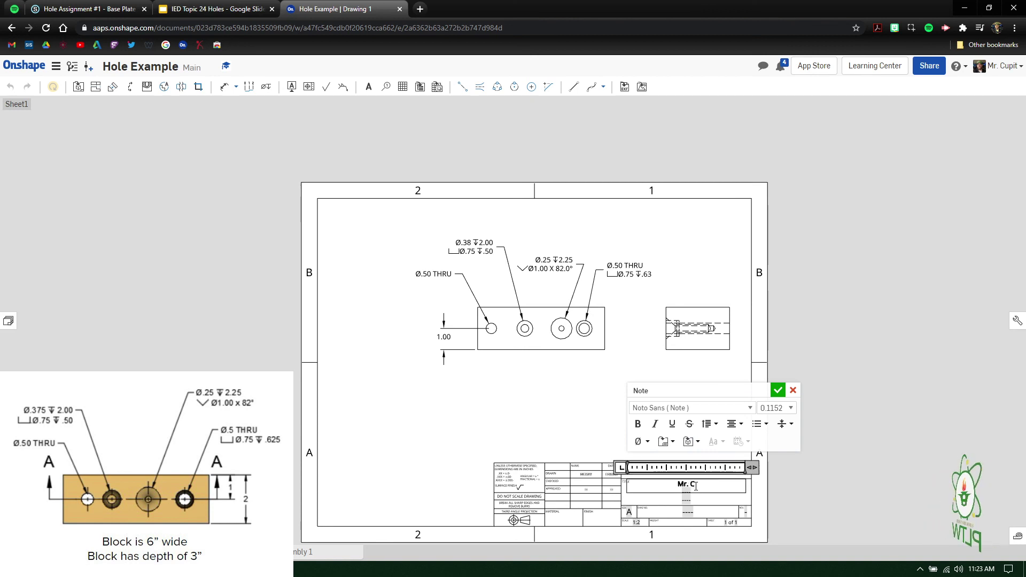
left_click(777, 390)
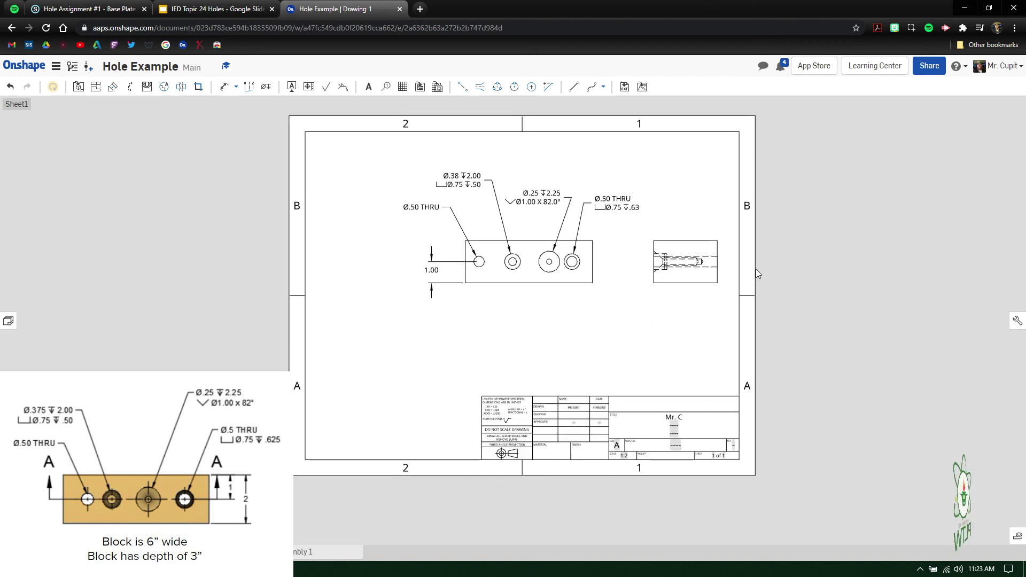